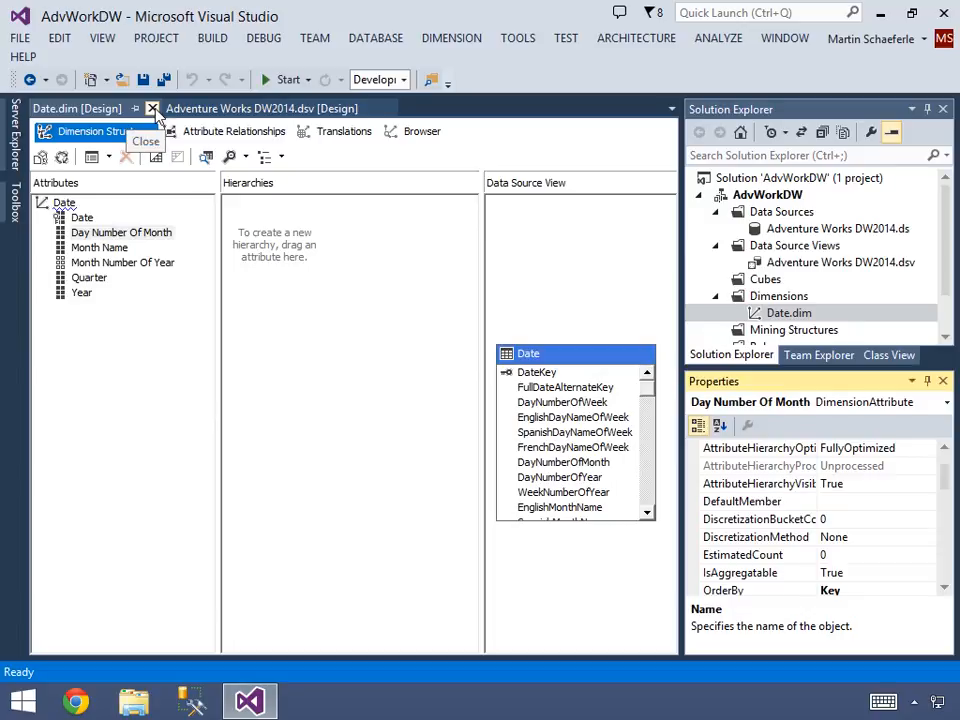
- Close the open designers and start a new cube built from existing tables
click(255, 90)
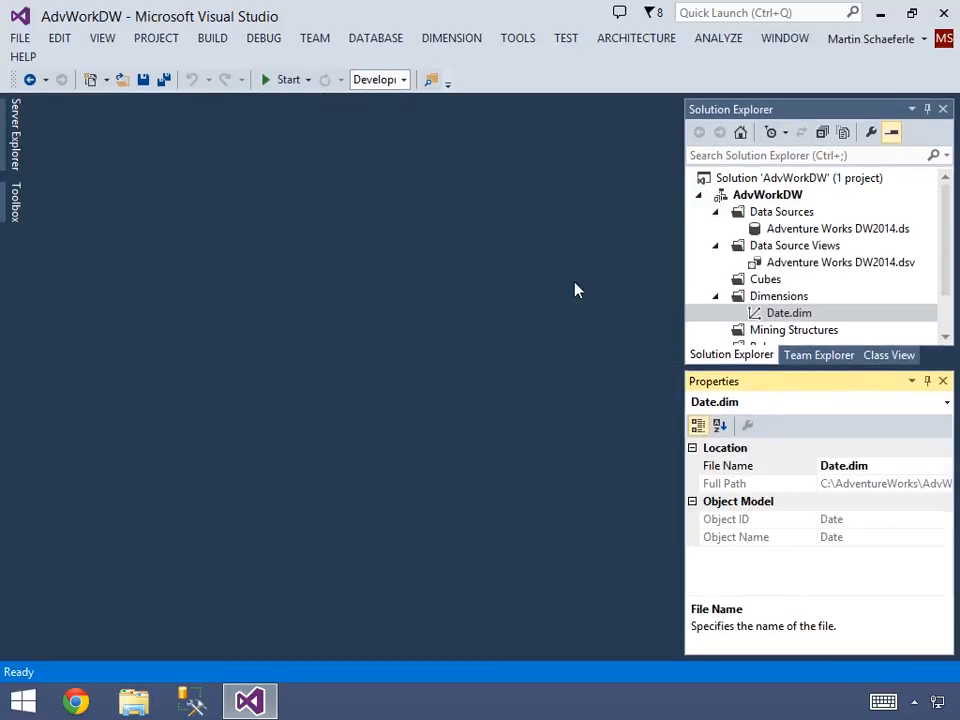
click(762, 280)
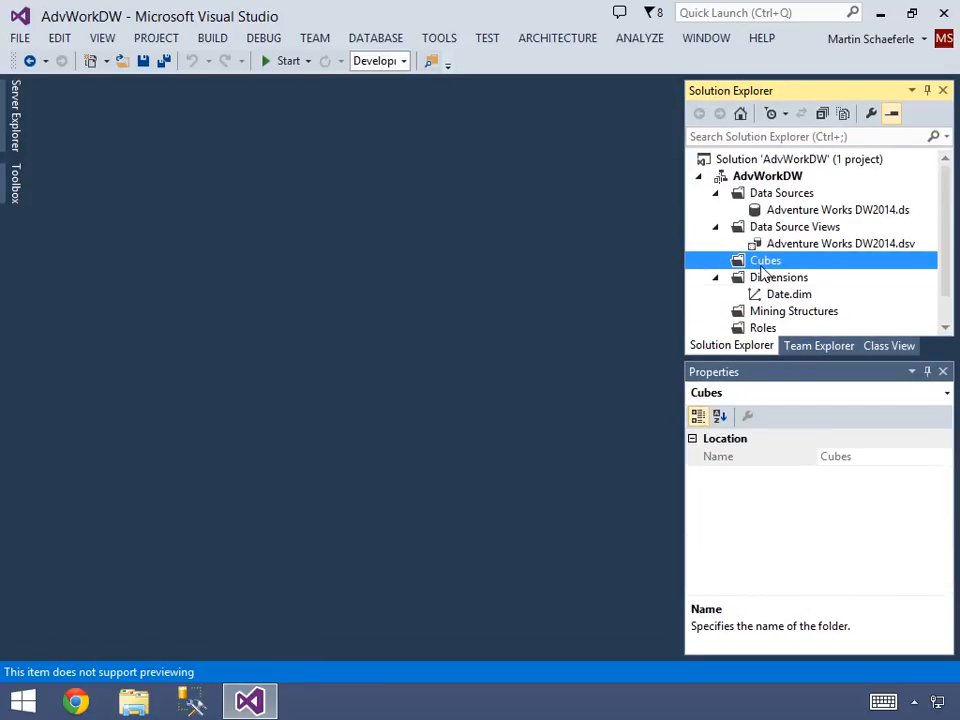
right_click(762, 263)
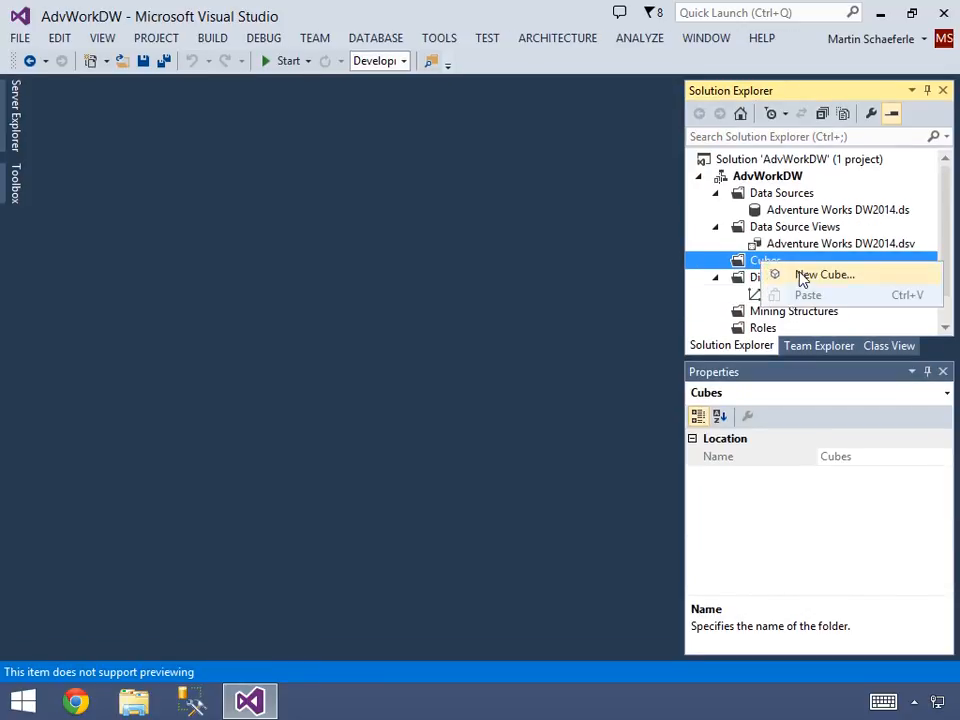
click(802, 279)
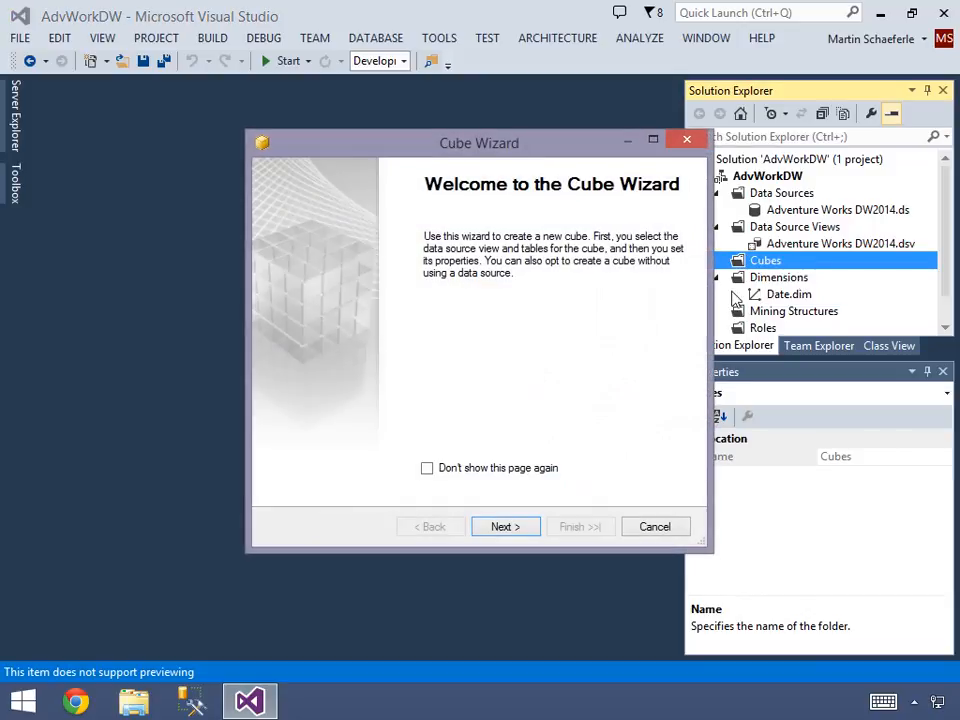
click(502, 527)
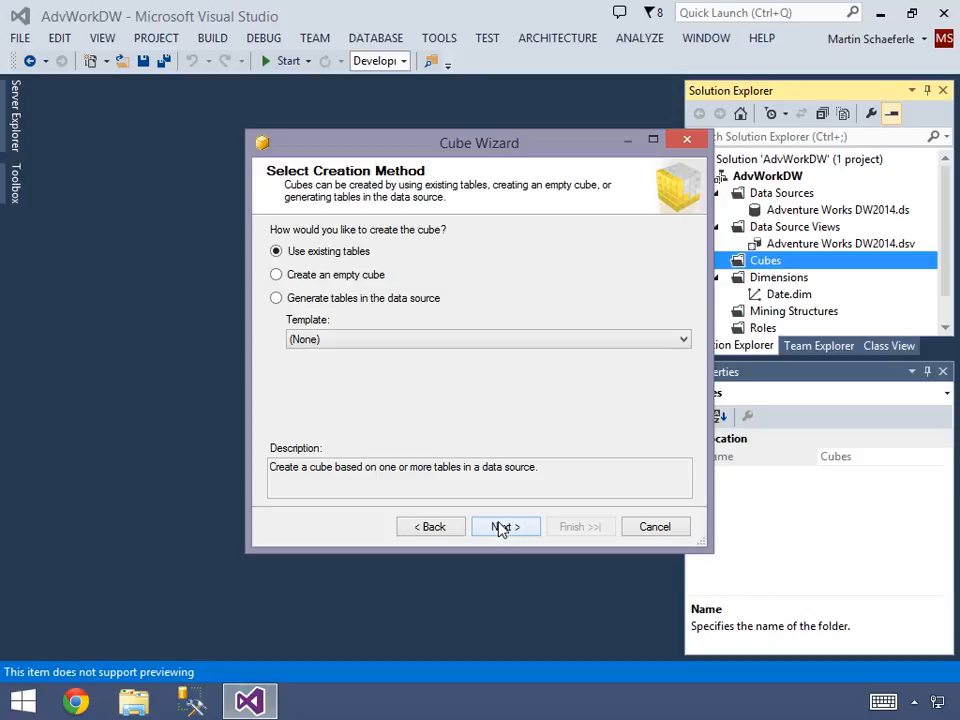
click(501, 527)
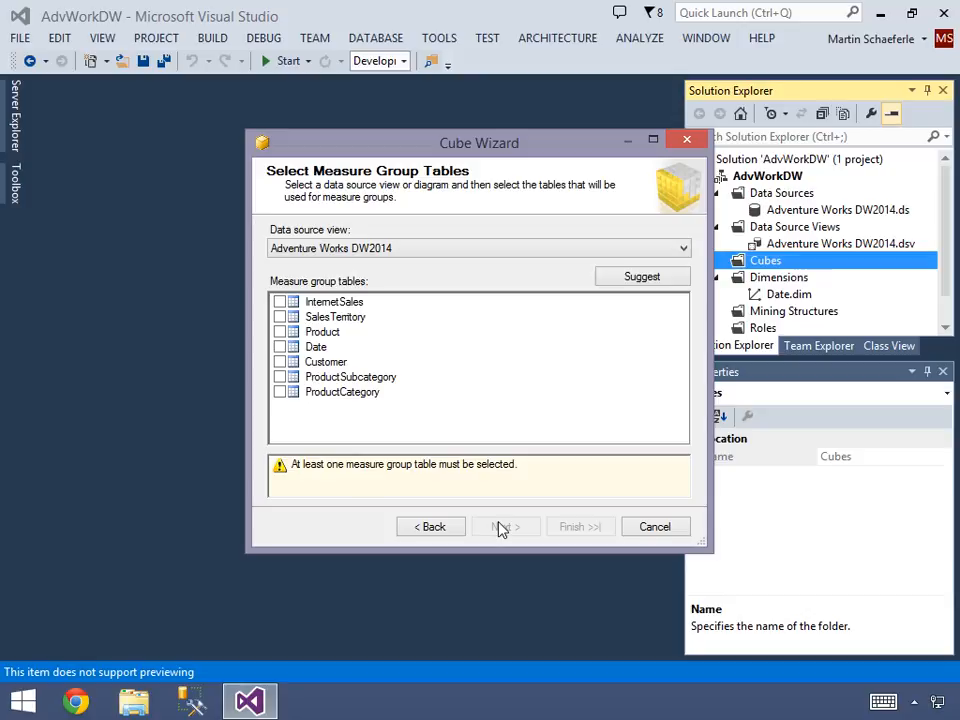
- Use the suggested InternetSales measure group table from the Adventure Works DW2014 data source view
click(403, 252)
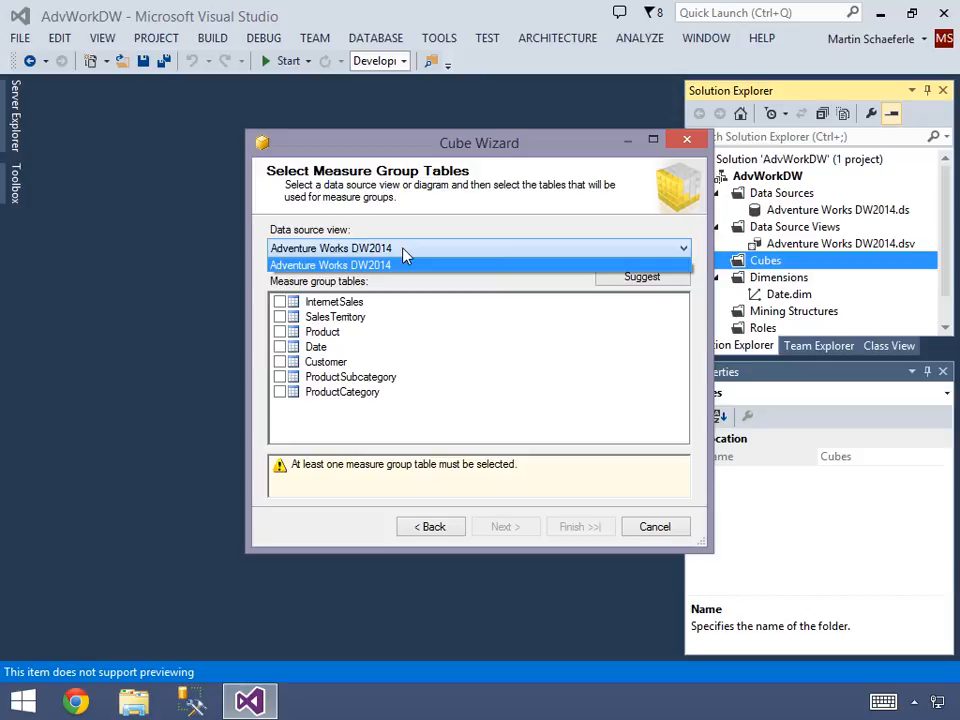
click(403, 252)
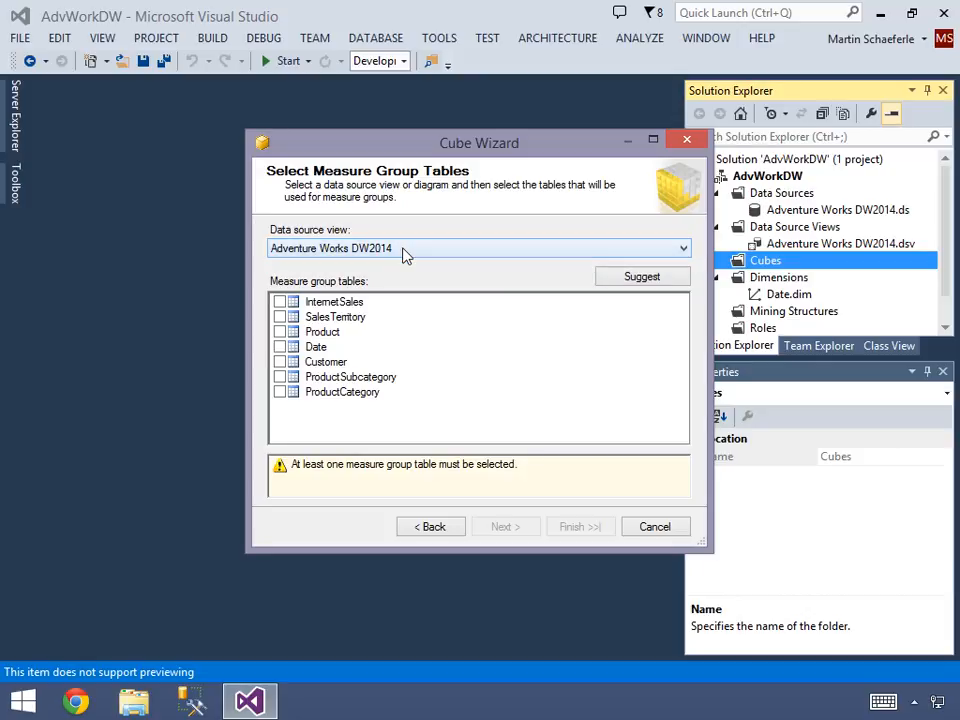
click(619, 280)
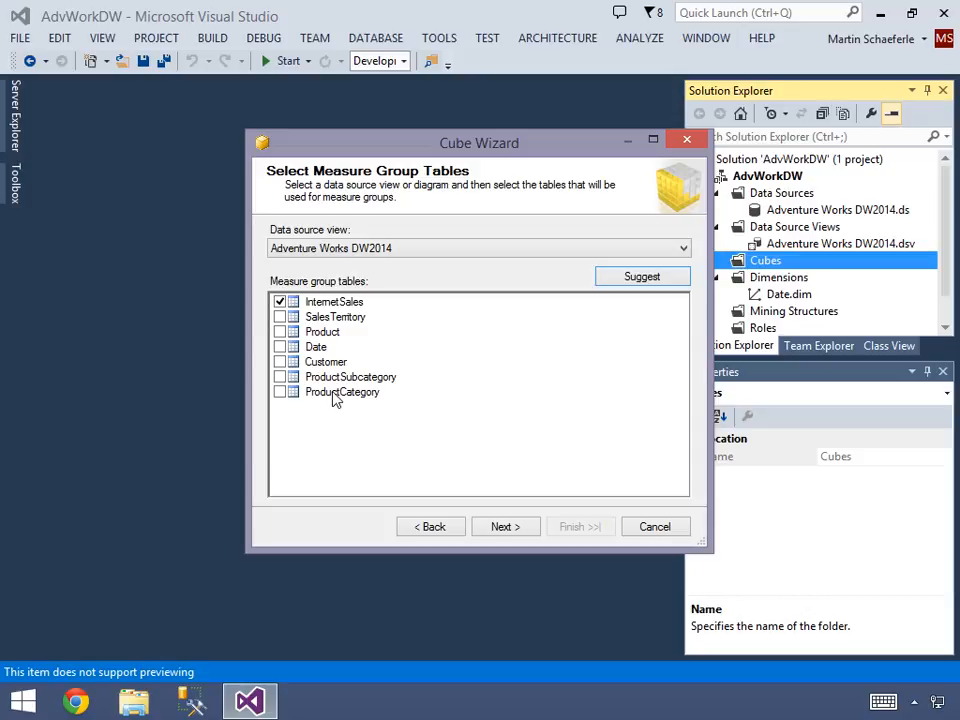
click(501, 528)
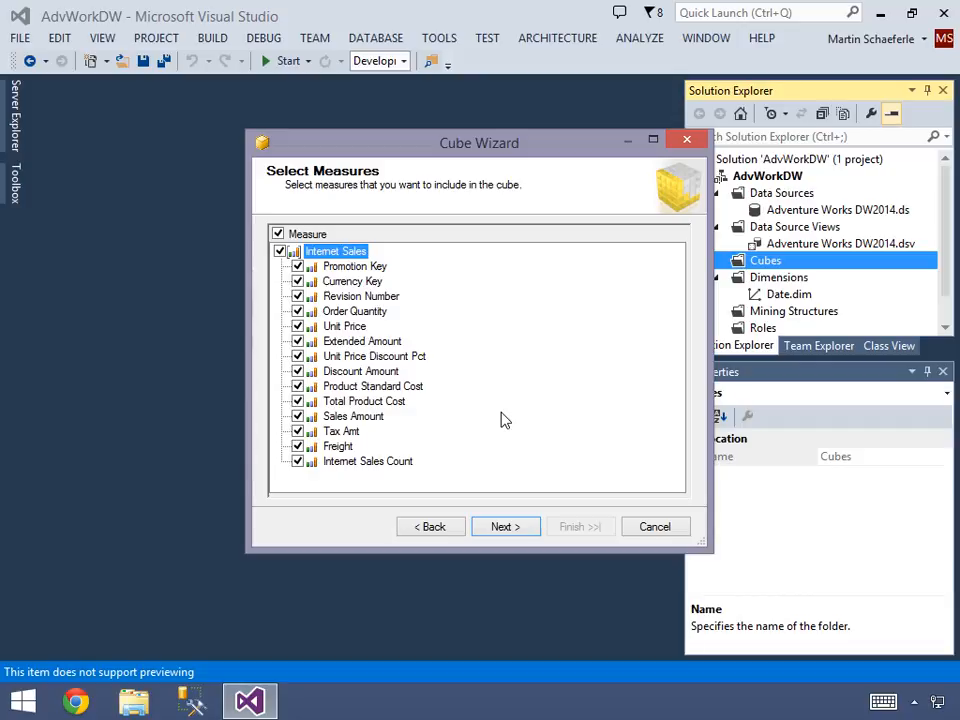
- Include only the Order Quantity, Sales Amount and Internet Sales Count measures in the cube
click(297, 266)
click(297, 281)
click(297, 297)
click(280, 251)
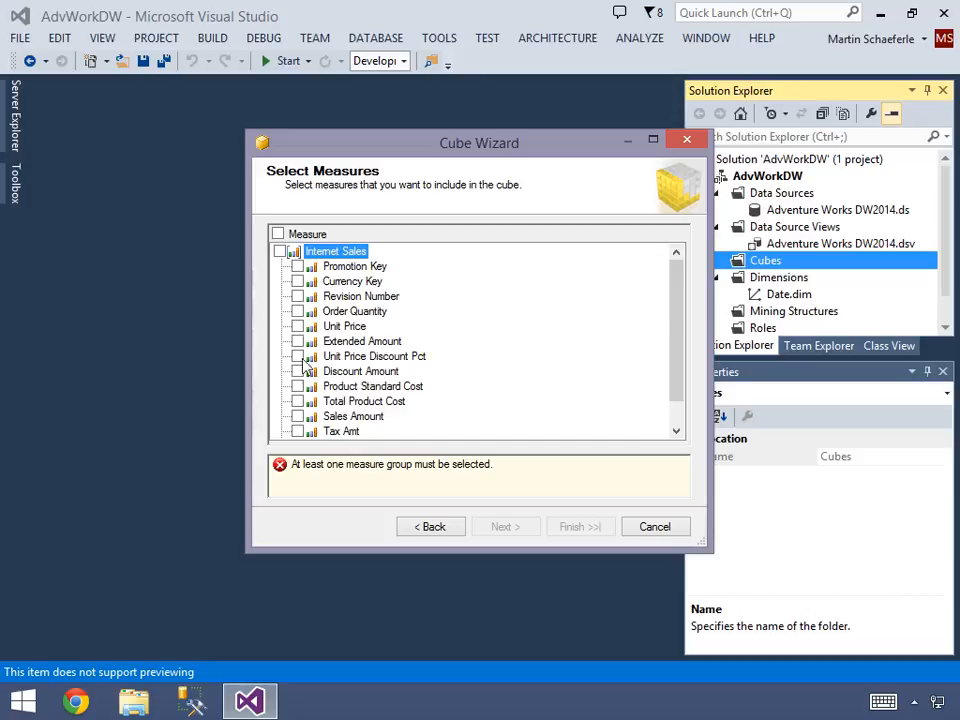
click(297, 311)
click(297, 416)
click(297, 462)
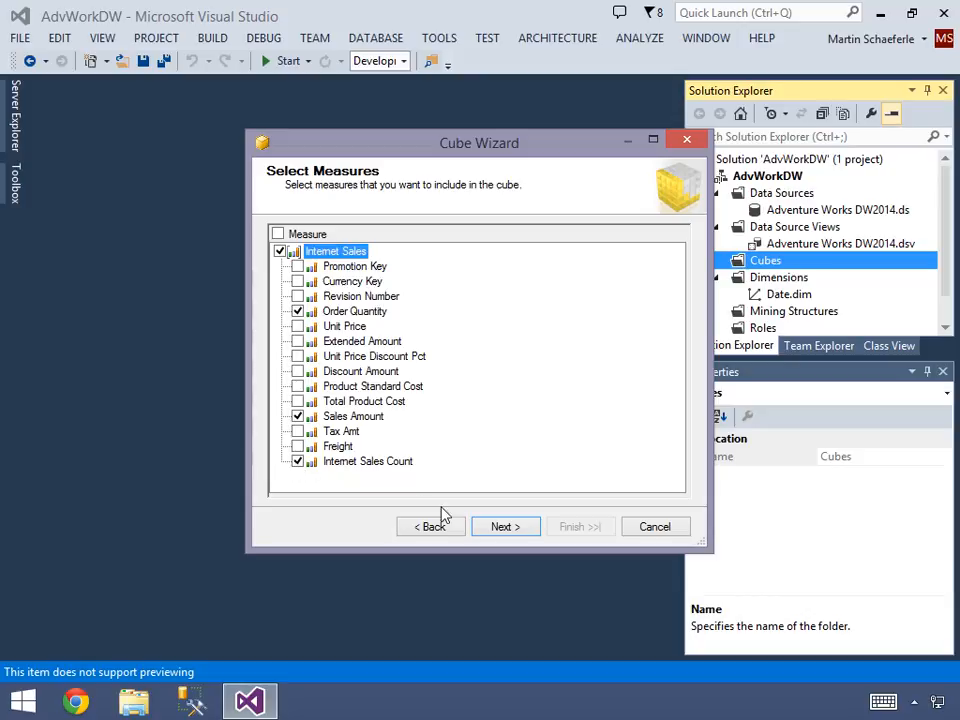
click(488, 531)
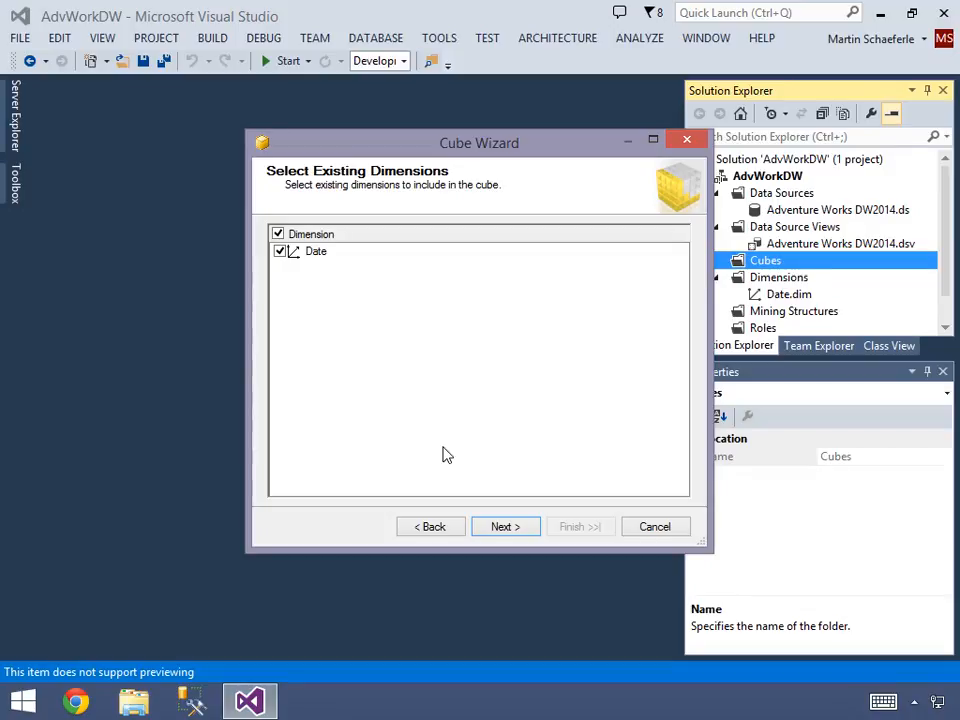
- Create the Adventure Works DW2014 cube with the existing Date dimension and new Product, Customer and Sales Territory dimensions, excluding Internet Sales
click(498, 529)
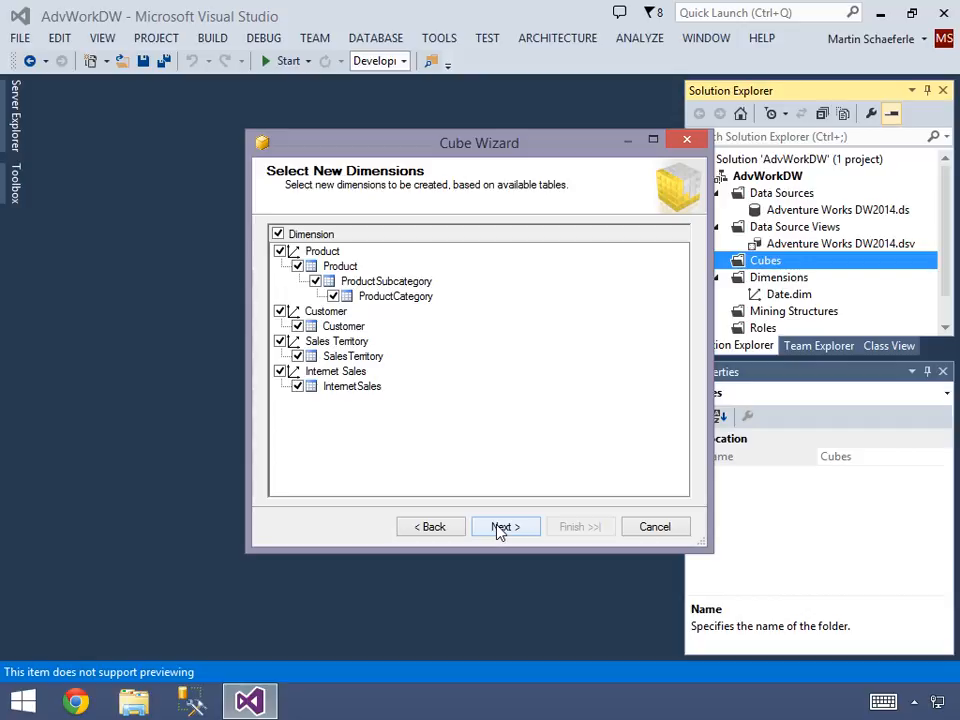
click(280, 371)
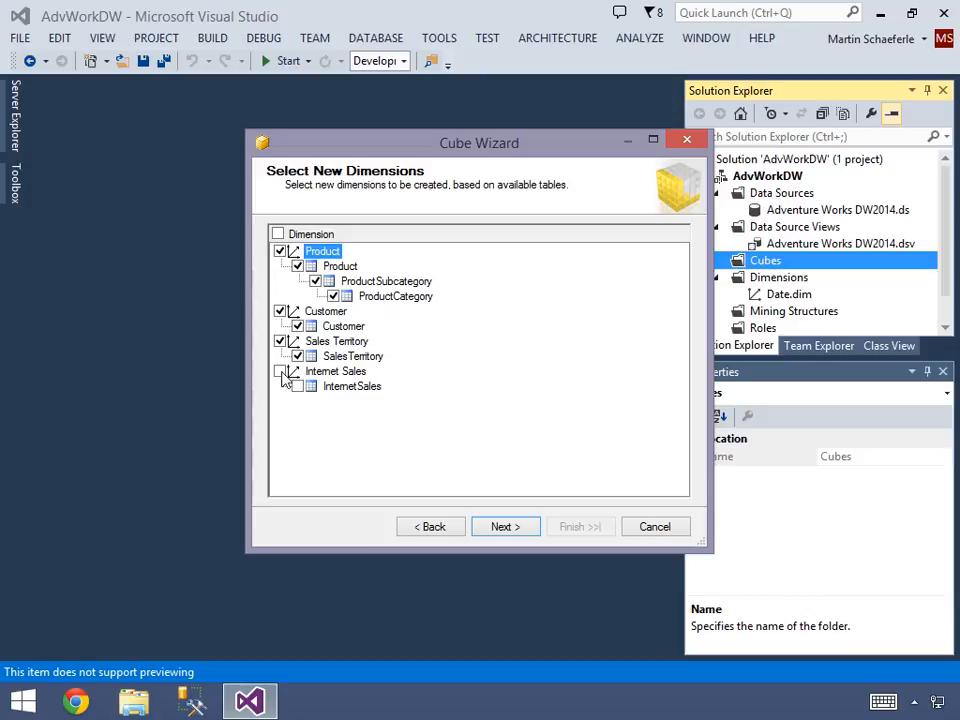
click(334, 267)
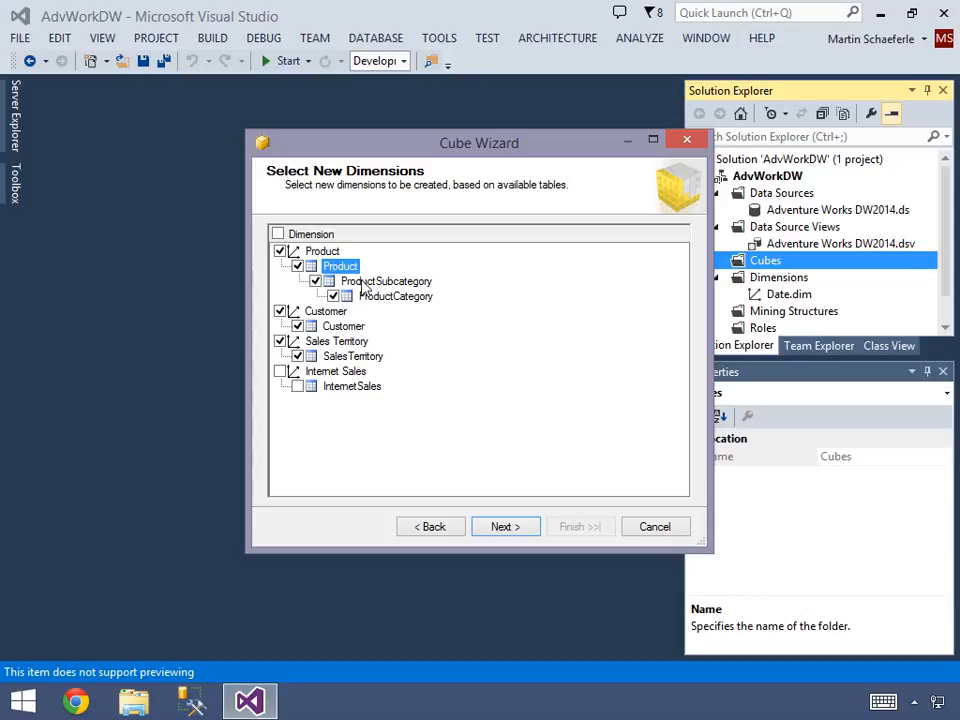
click(366, 284)
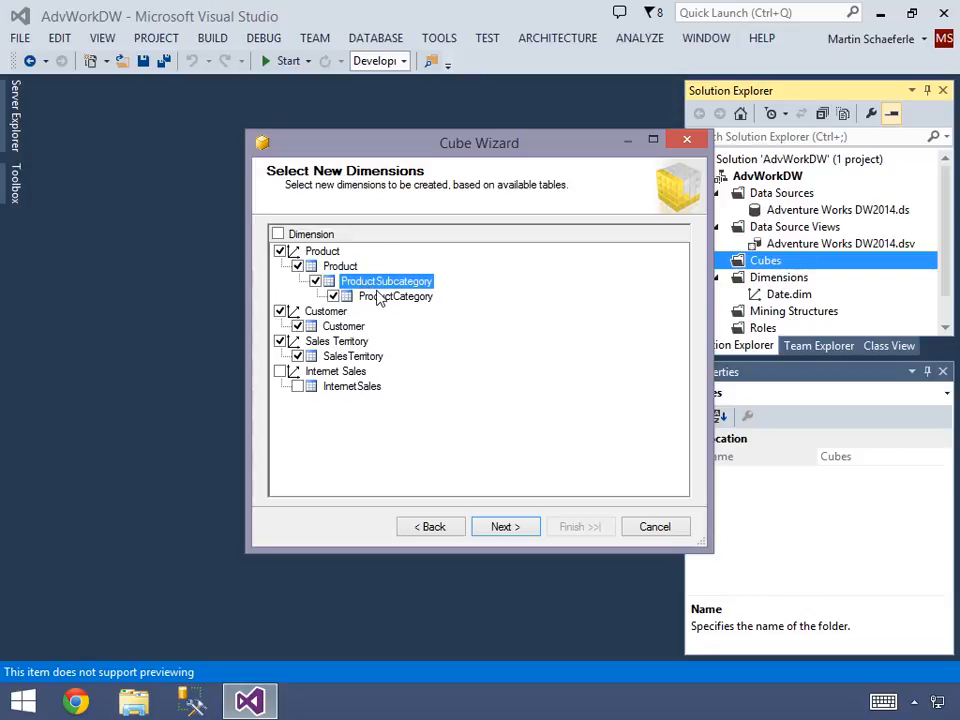
click(388, 303)
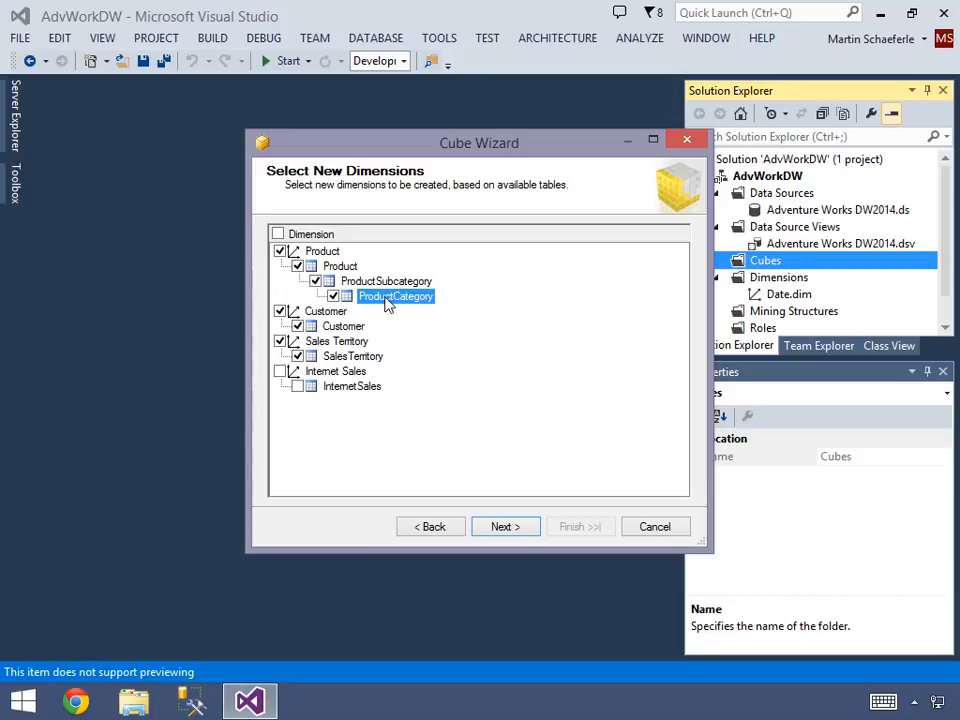
click(506, 526)
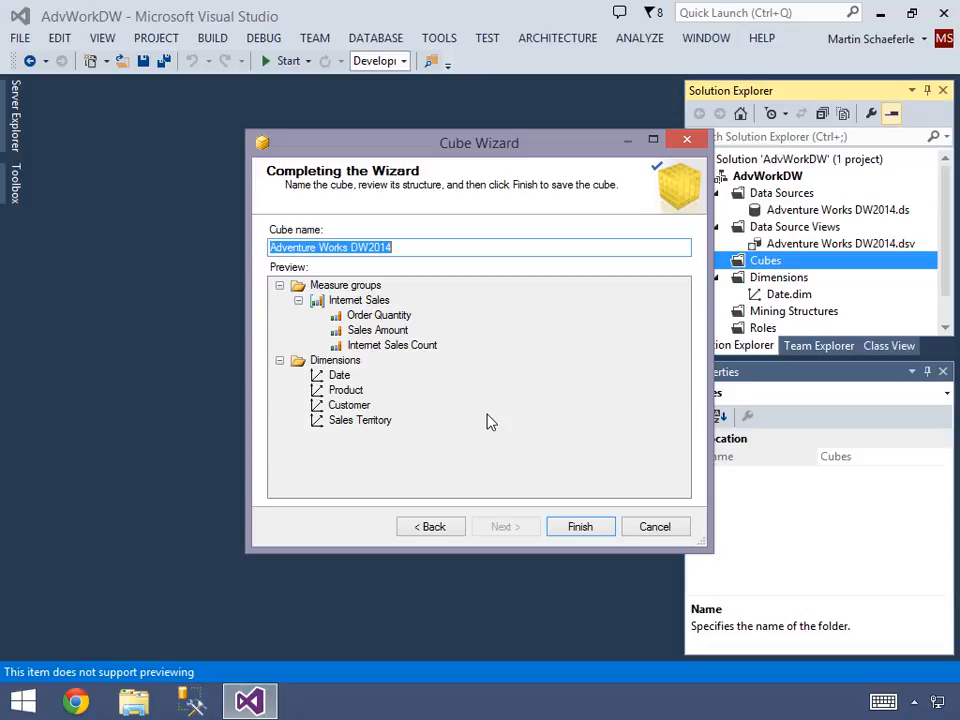
click(572, 531)
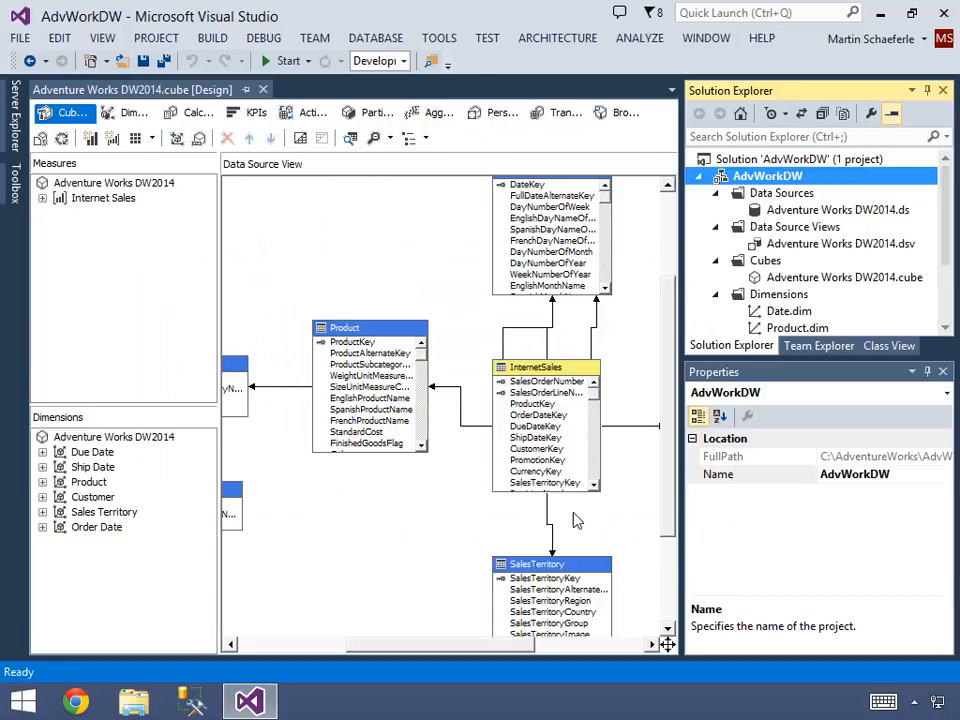
- Auto-hide the Solution Explorer and Properties windows and expand the Internet Sales measure group to review its measures
click(928, 93)
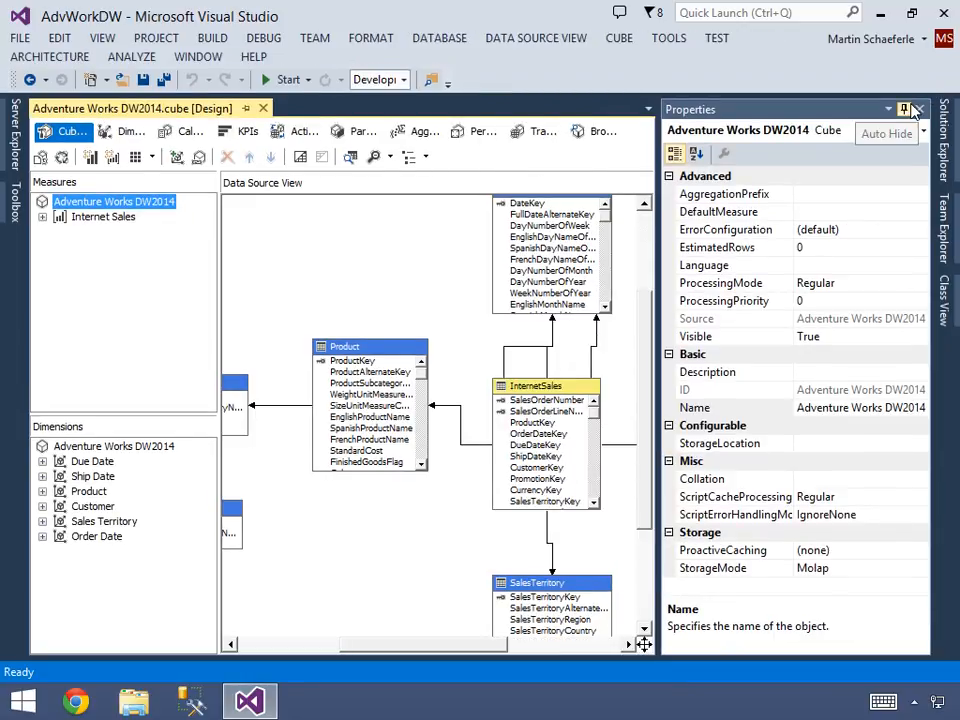
click(906, 107)
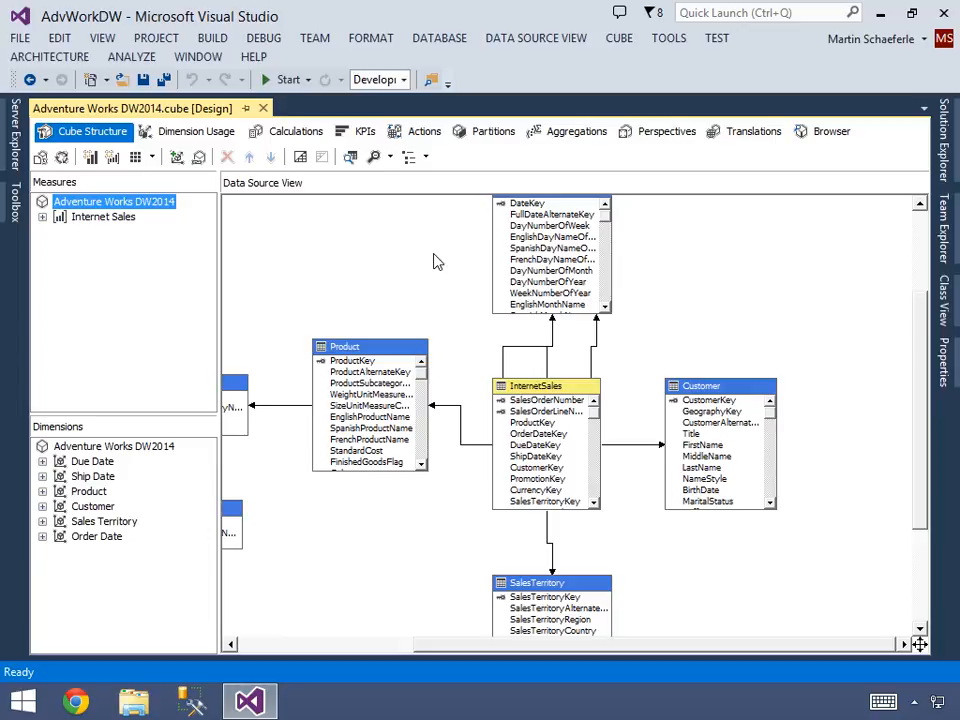
click(43, 217)
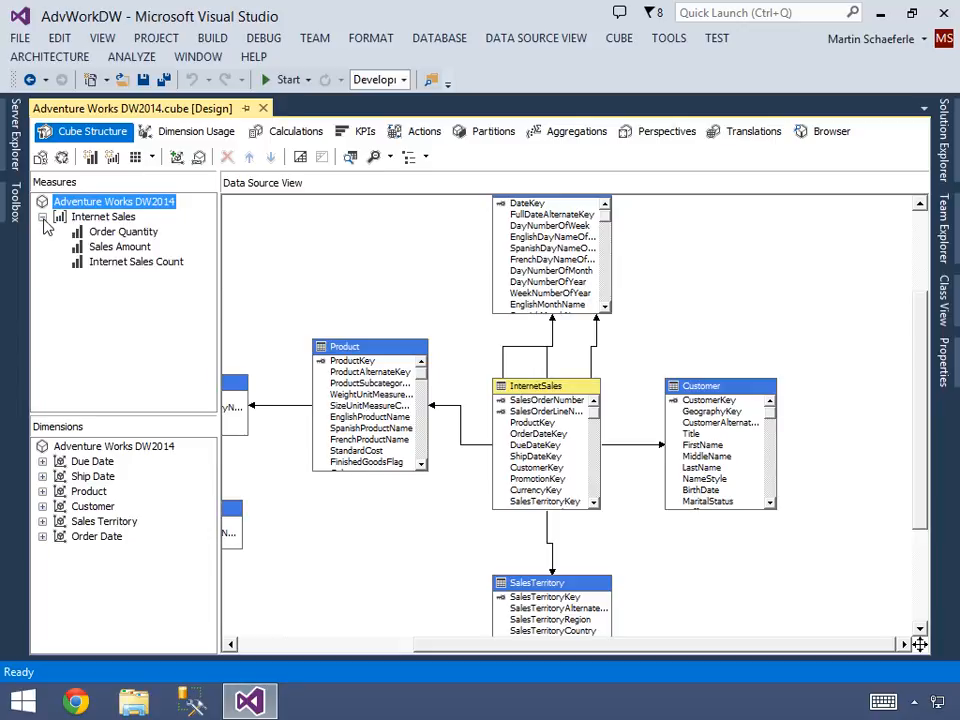
click(75, 222)
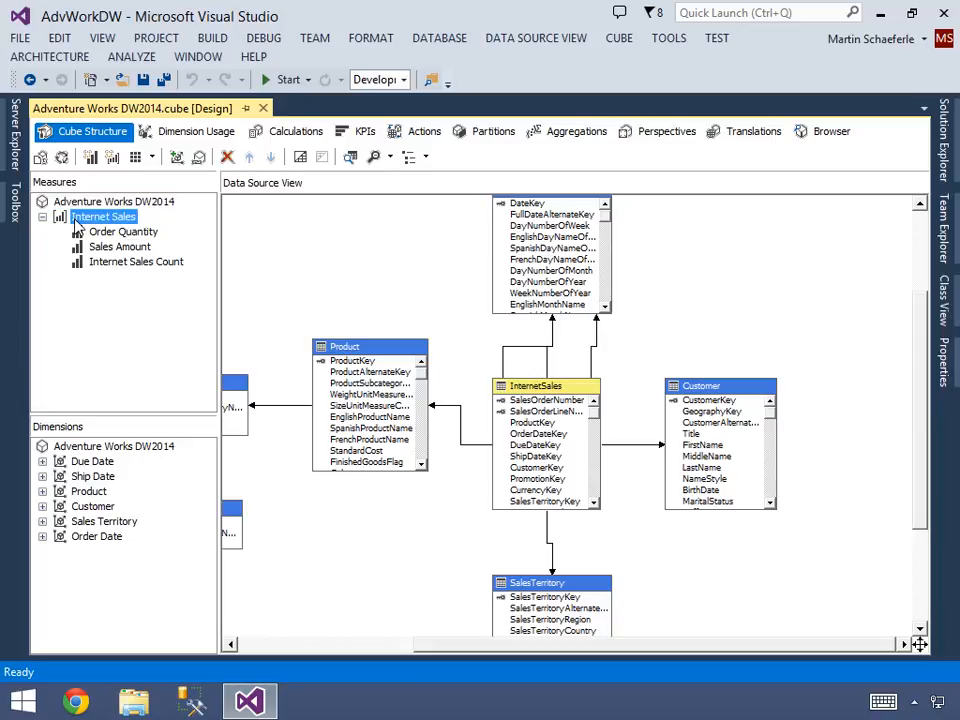
click(115, 232)
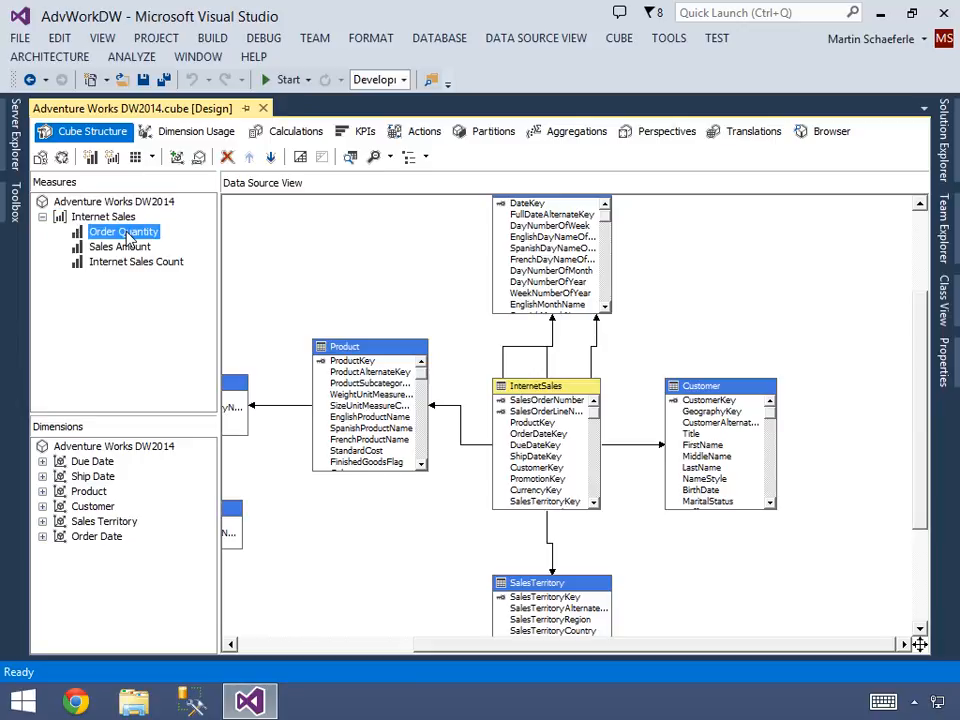
click(126, 248)
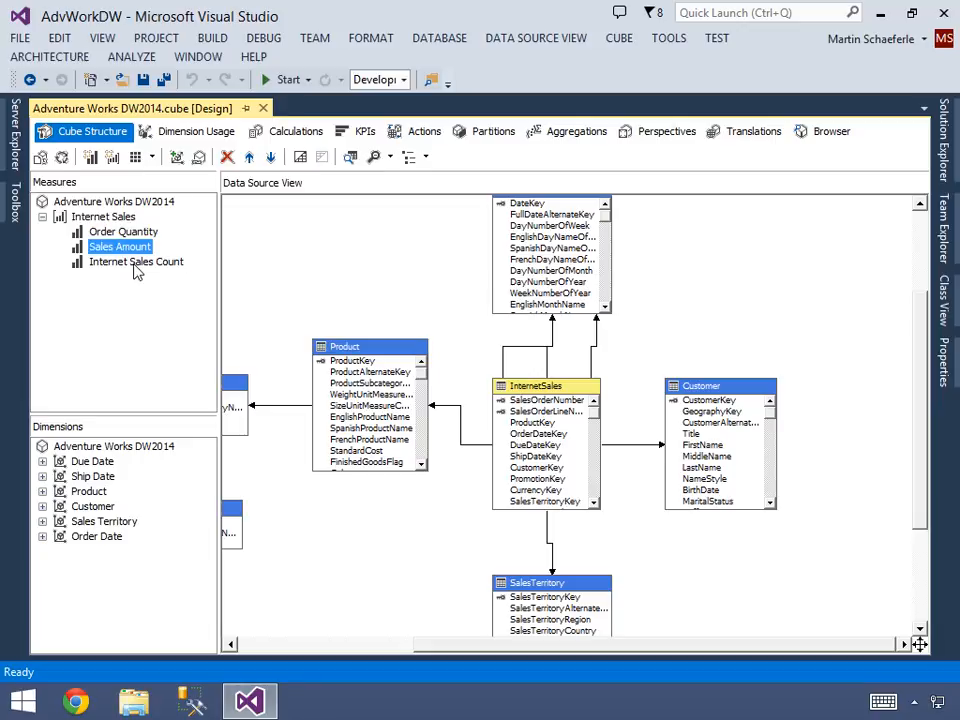
click(137, 264)
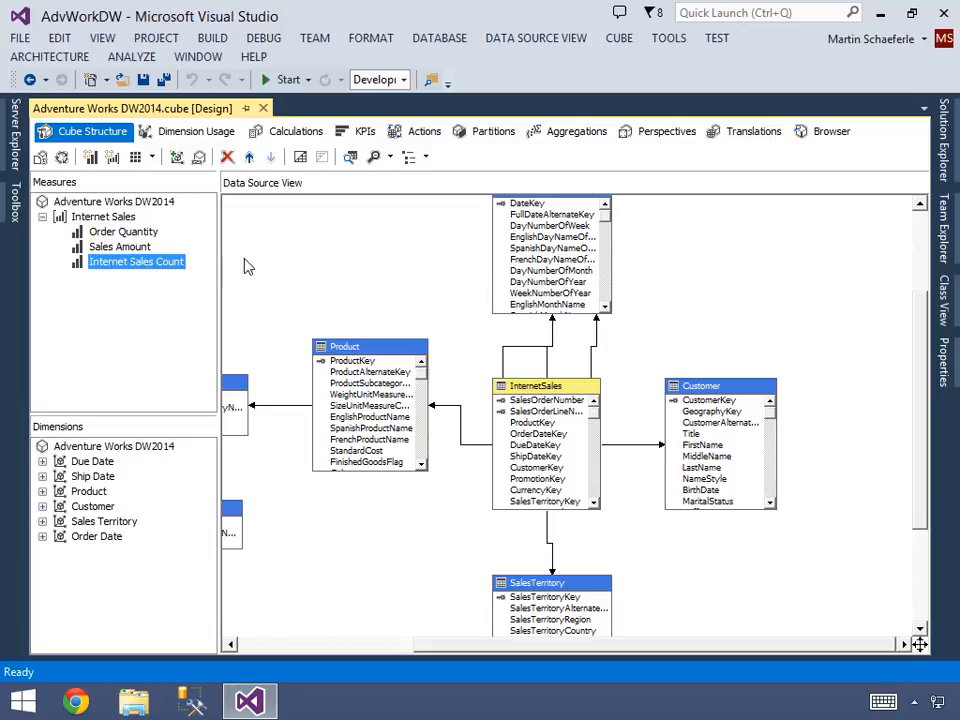
click(268, 266)
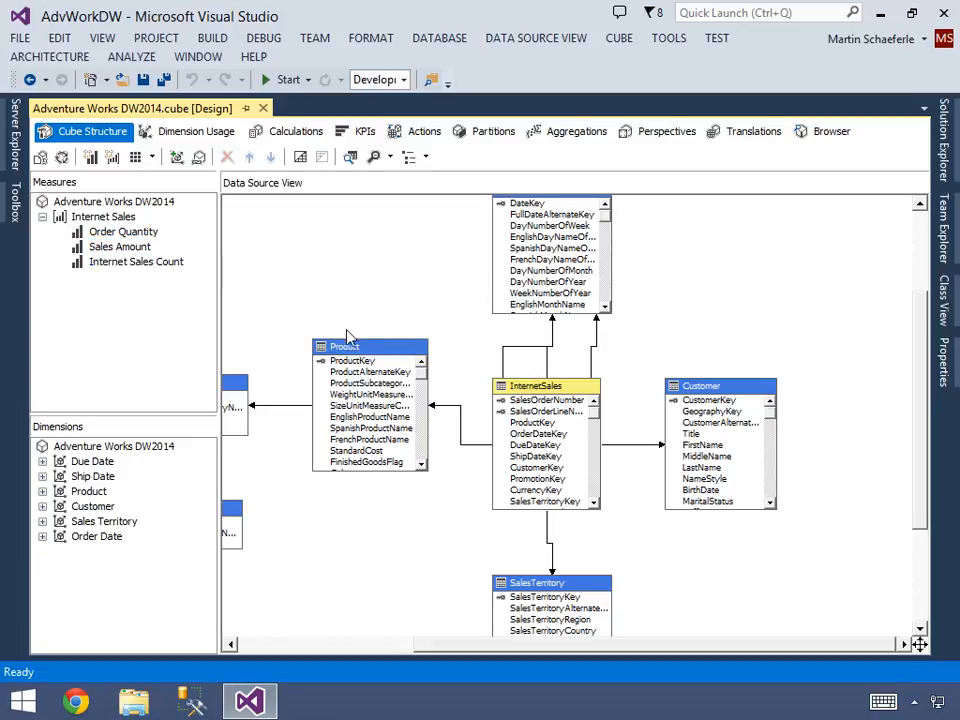
- Move the Product table up in the cube diagram and stack ProductSubcategory and ProductCategory below it
drag(367, 350, 392, 272)
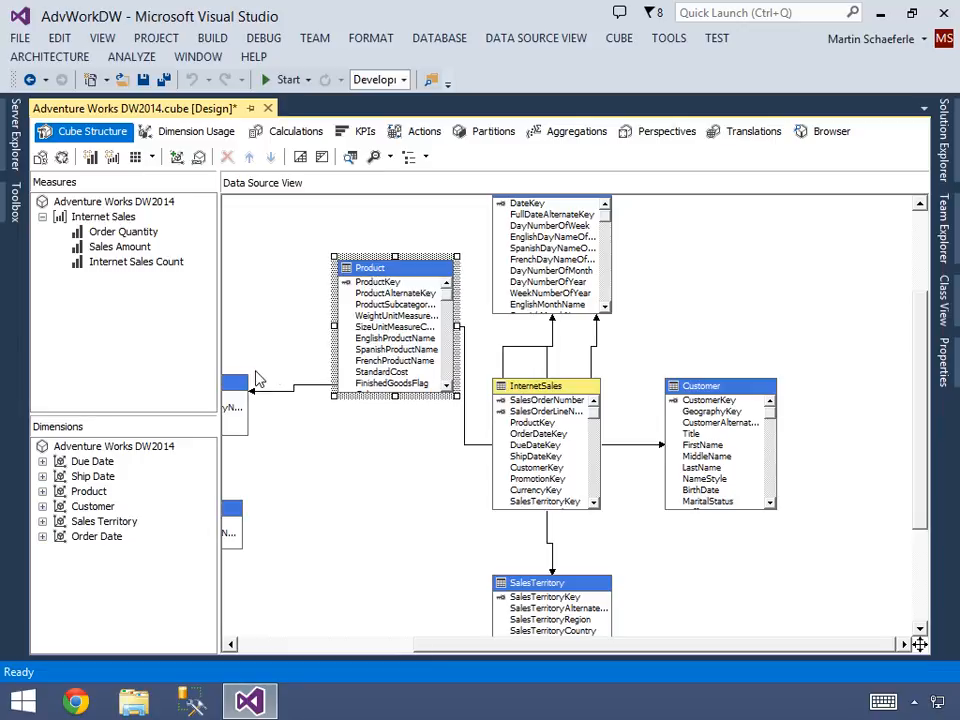
drag(240, 385, 398, 446)
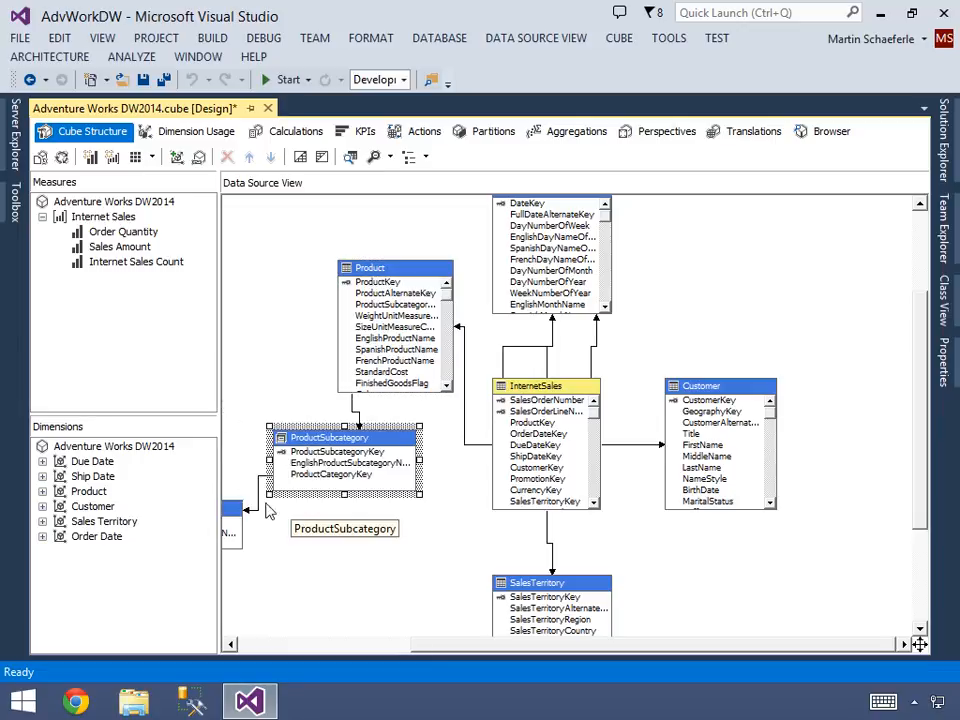
drag(238, 514, 405, 553)
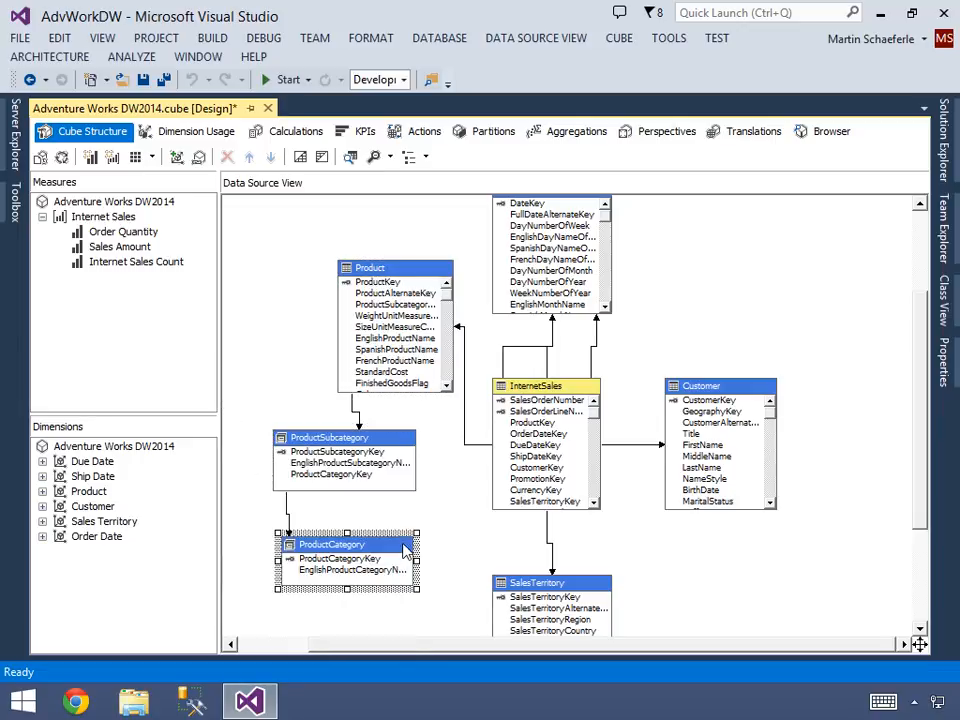
click(310, 378)
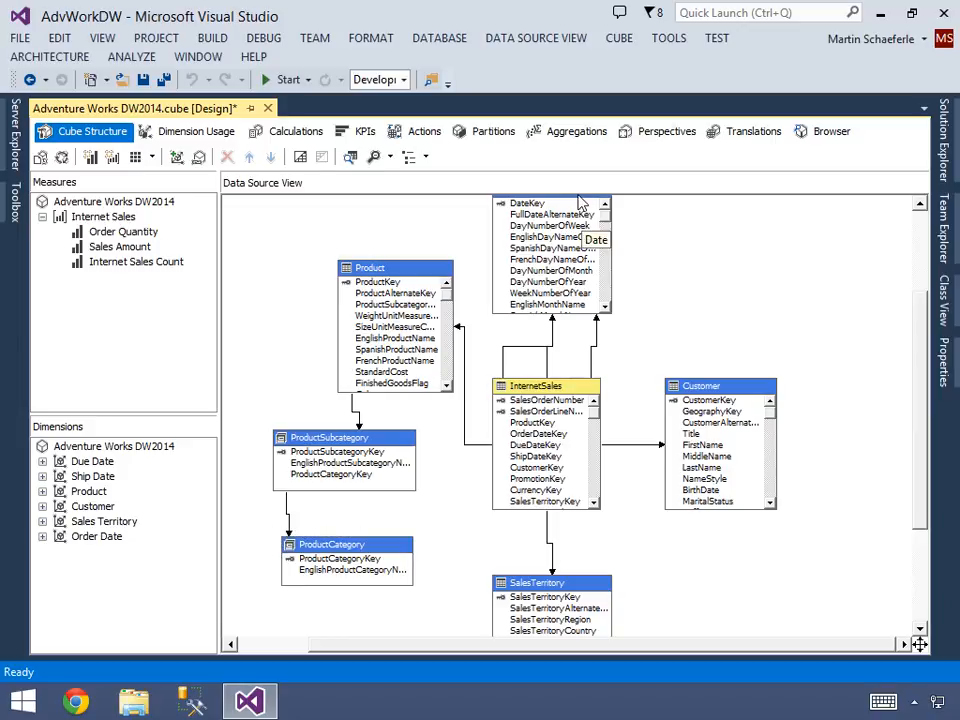
- Reposition the Date table closely above InternetSales and move the Customer table up beside it in the diagram
drag(578, 203, 596, 326)
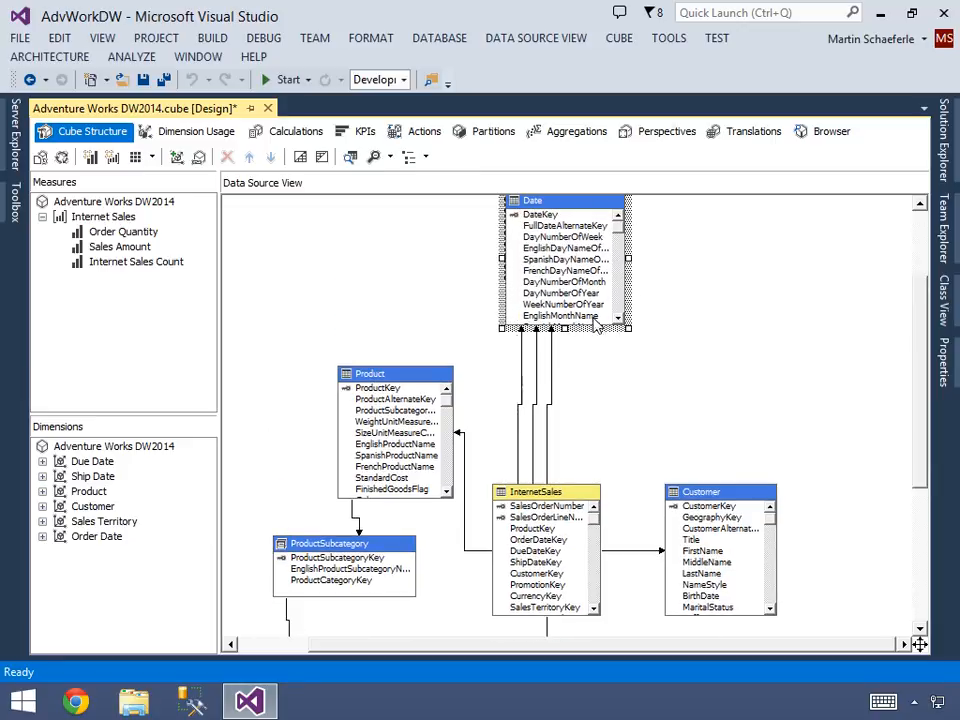
drag(916, 387, 915, 430)
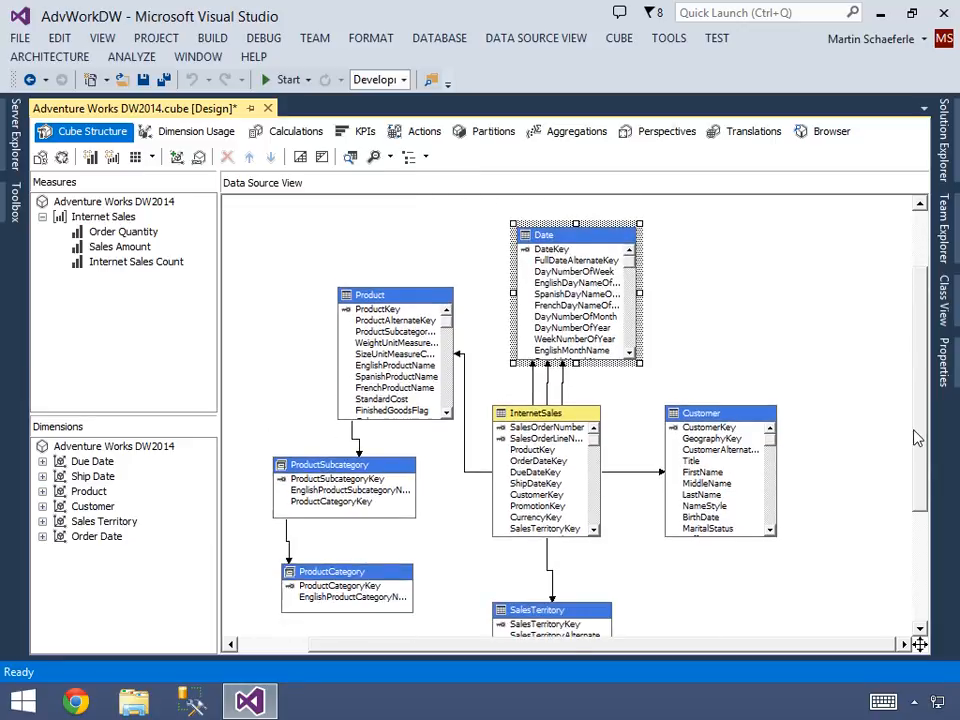
drag(740, 418, 767, 326)
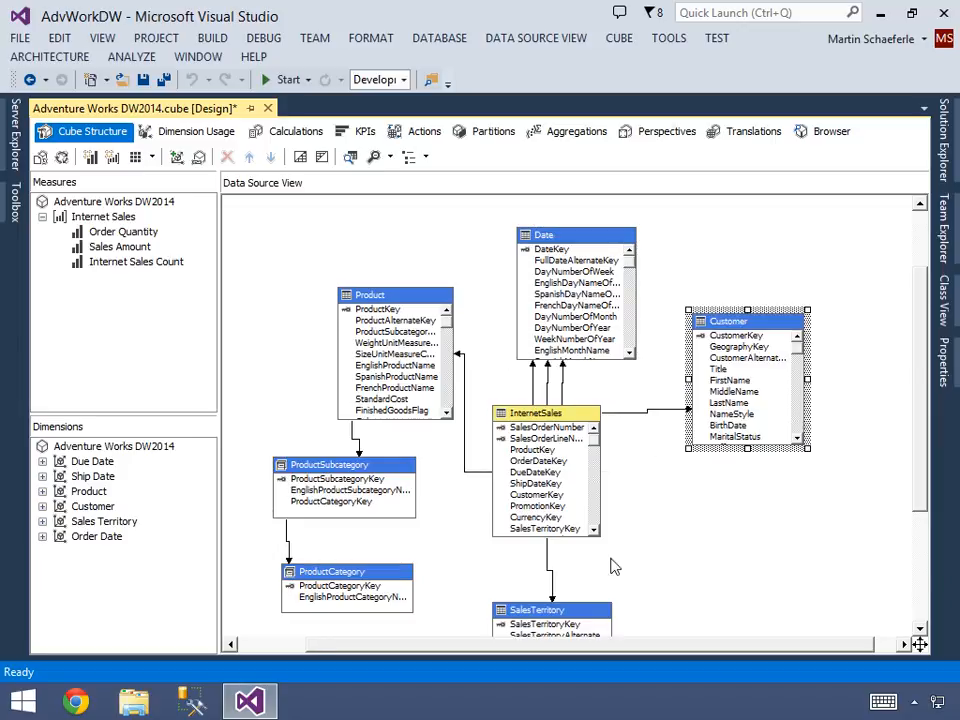
- Move the SalesTerritory table up beside InternetSales, below the Customer table in the cube diagram
drag(600, 609, 729, 510)
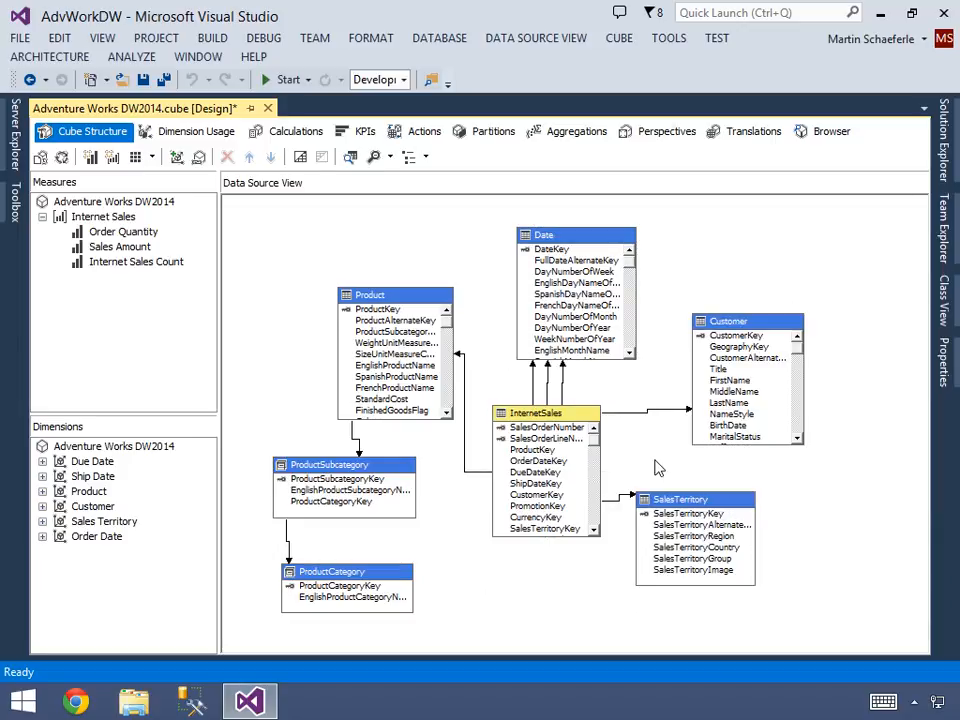
- Review the cube's dimension usage for the Due Date, Ship Date and Order Date roles of the Date dimension
click(205, 132)
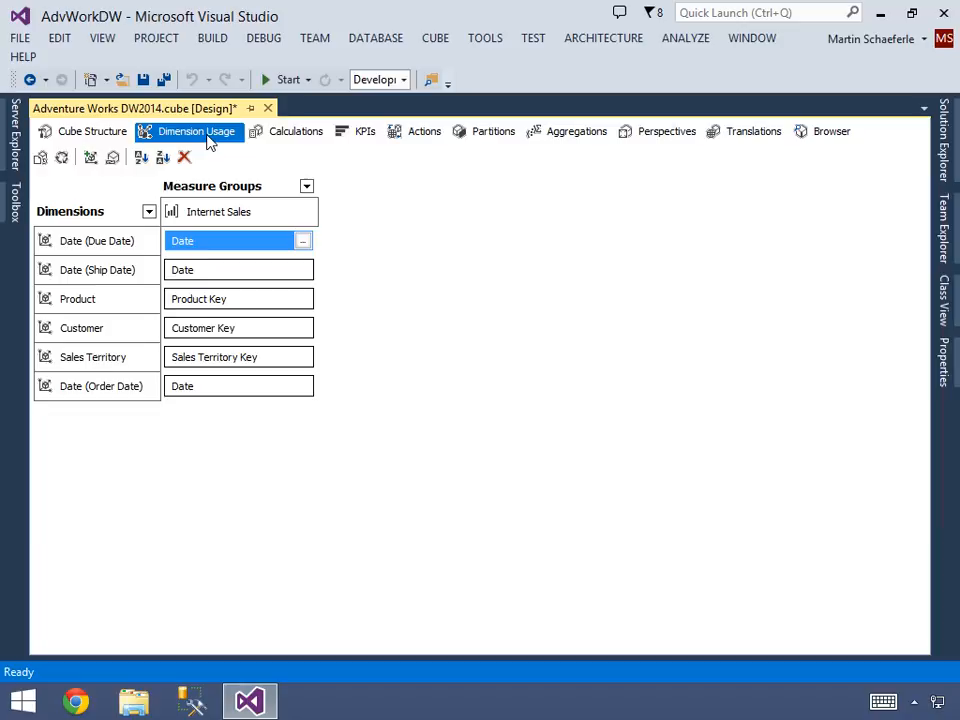
click(144, 243)
click(144, 273)
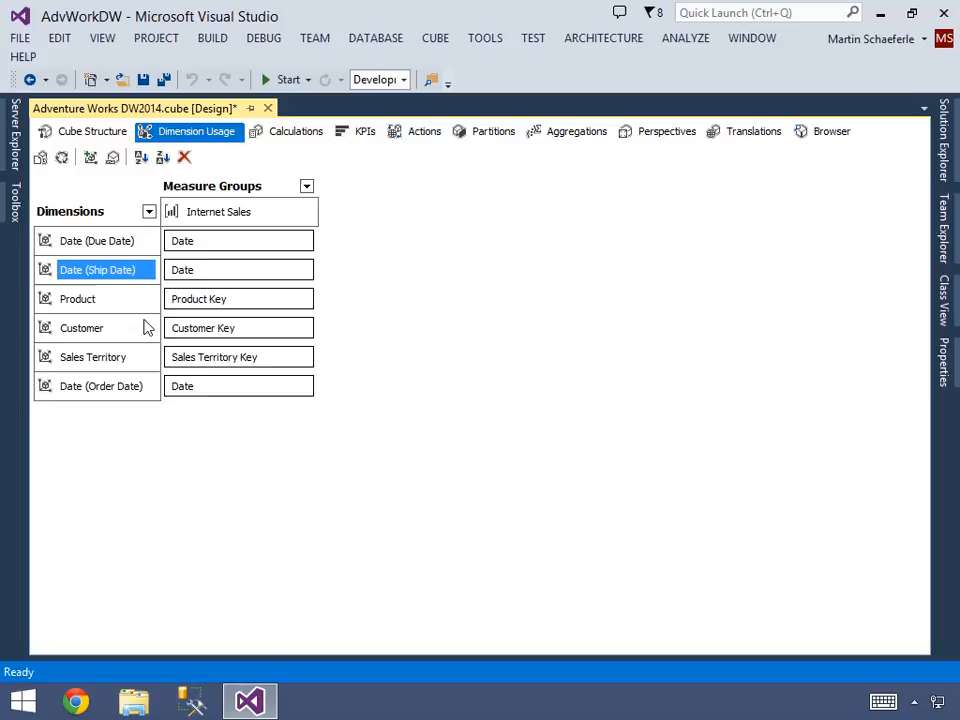
click(151, 390)
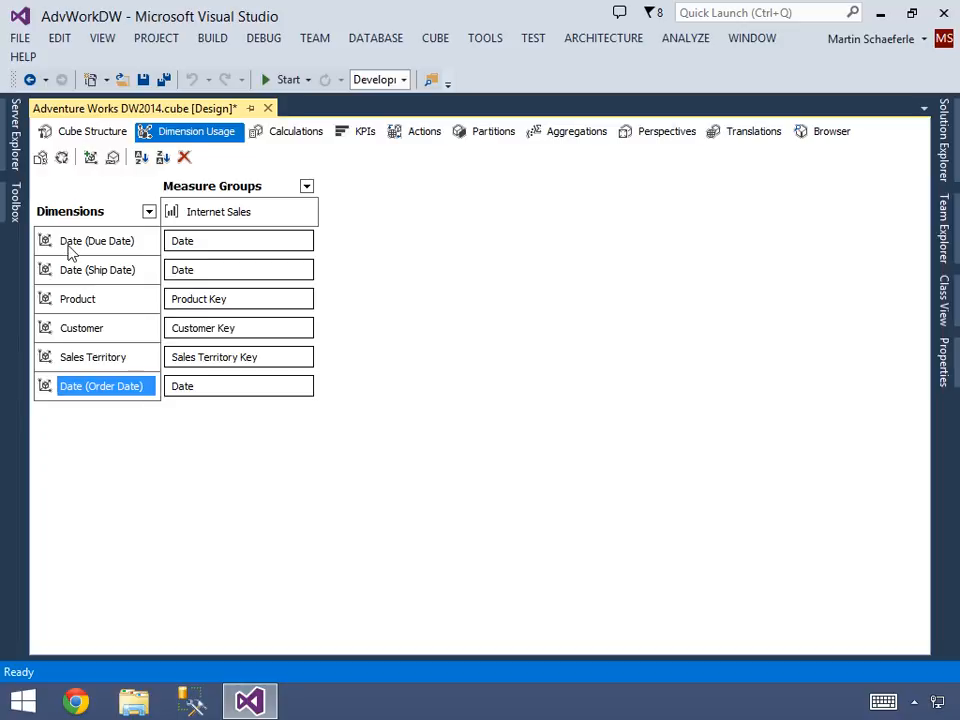
- Examine the Due Date relationship to Internet Sales, including its key columns and available relationship types, and close it without changes
click(255, 248)
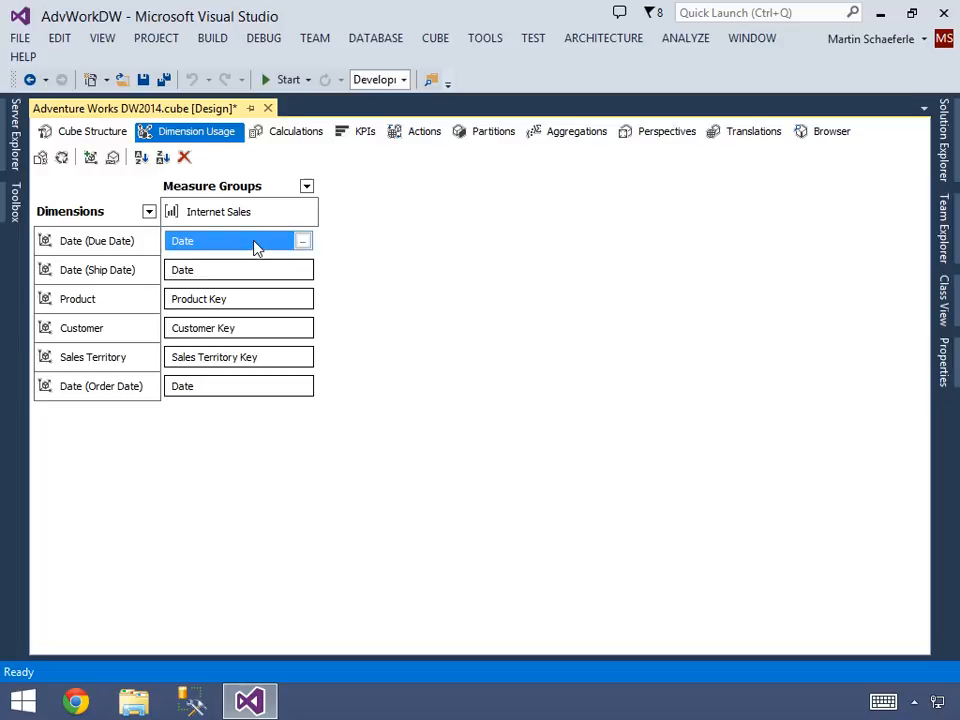
click(304, 243)
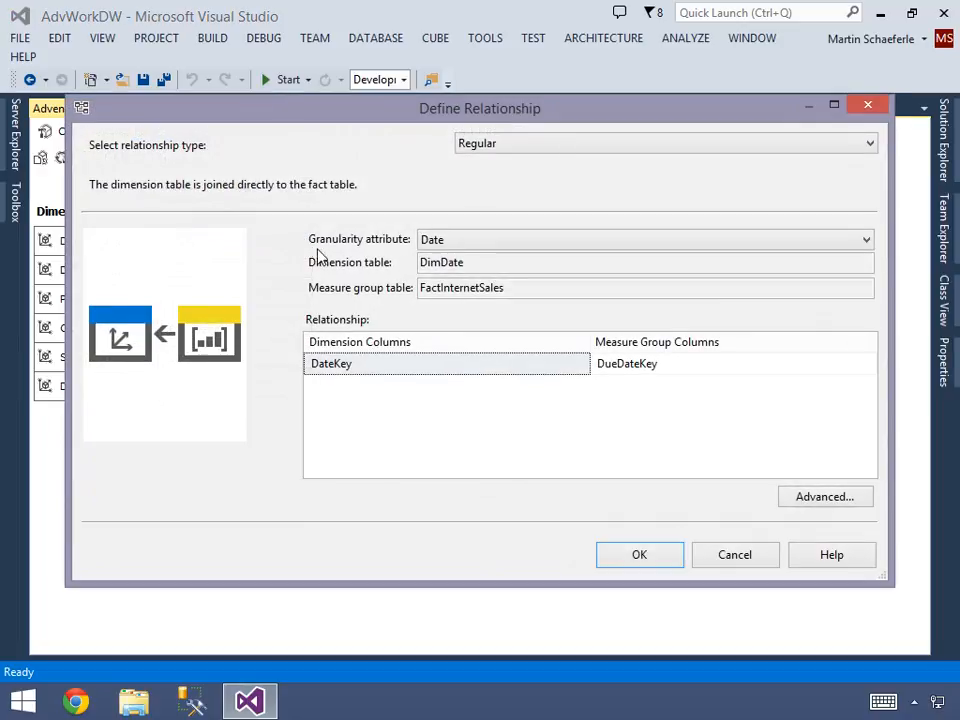
click(688, 375)
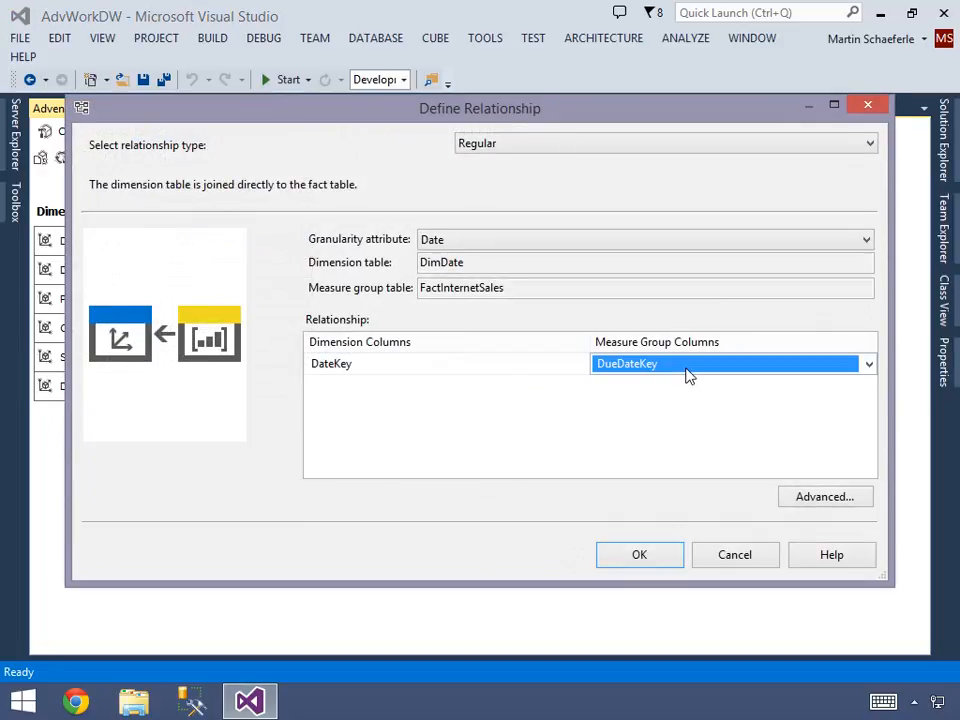
click(413, 368)
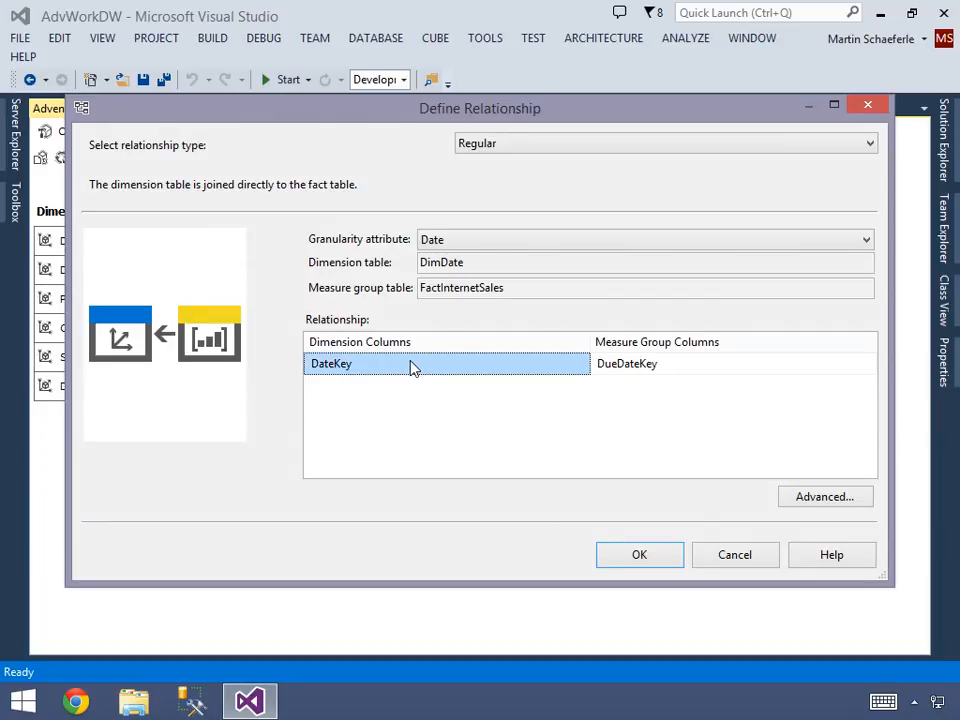
click(488, 150)
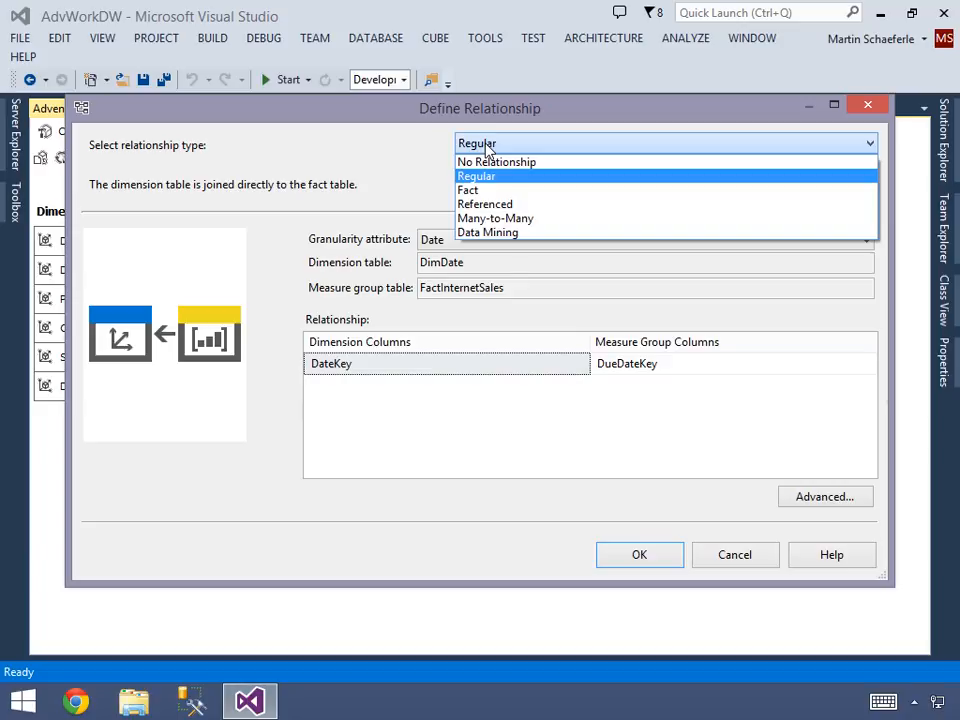
click(488, 150)
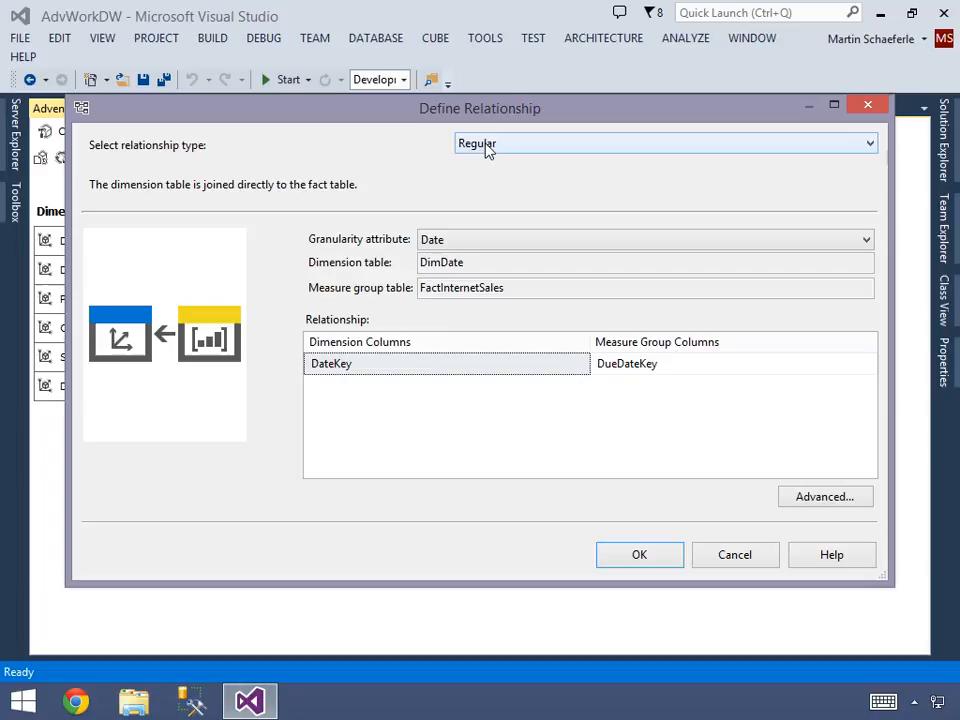
click(724, 560)
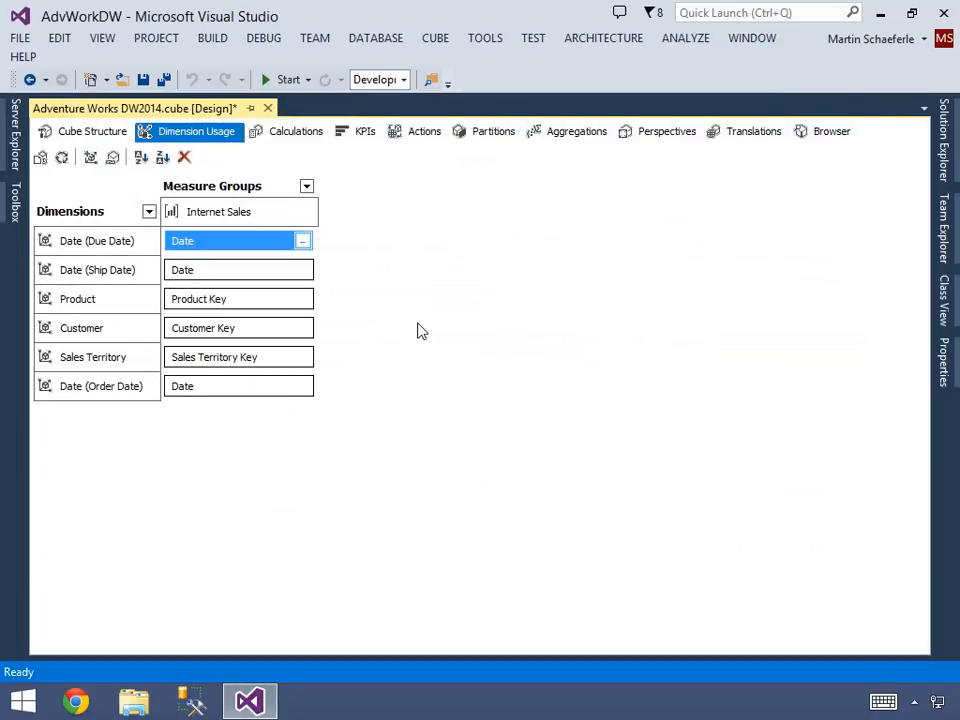
- Return to the cube structure and review the Due Date, Ship Date and Order Date dimensions
click(822, 134)
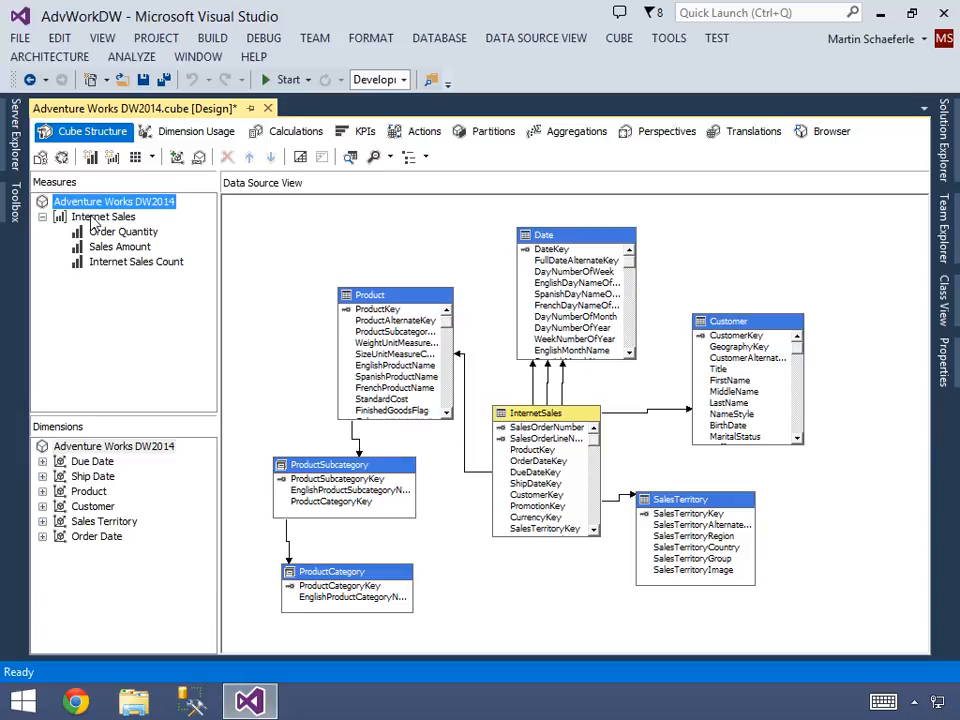
click(187, 489)
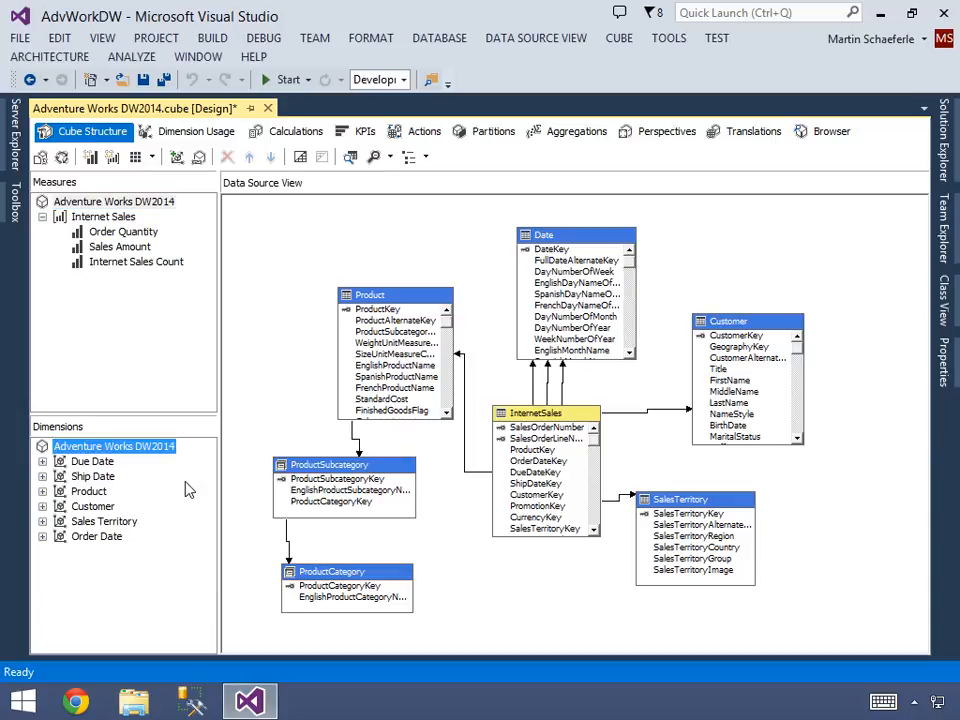
click(98, 462)
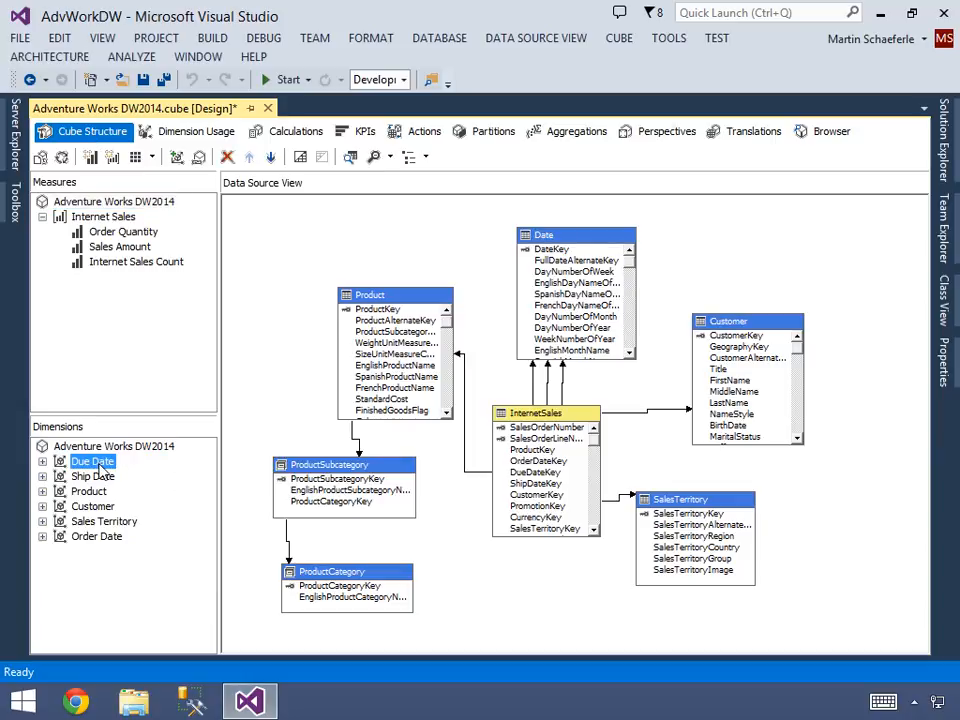
click(100, 477)
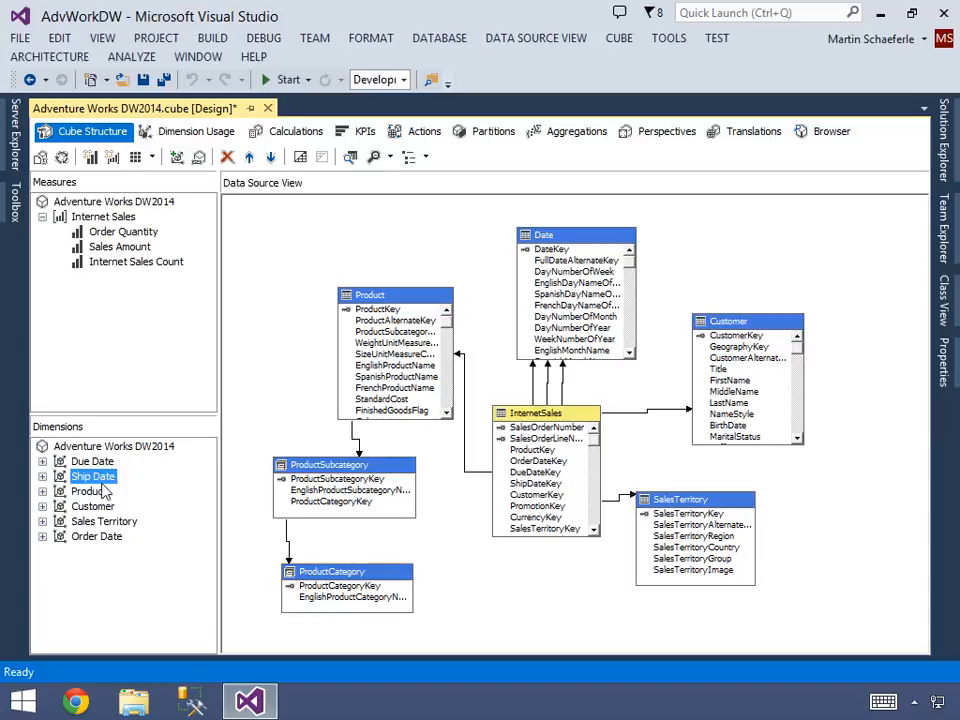
click(108, 539)
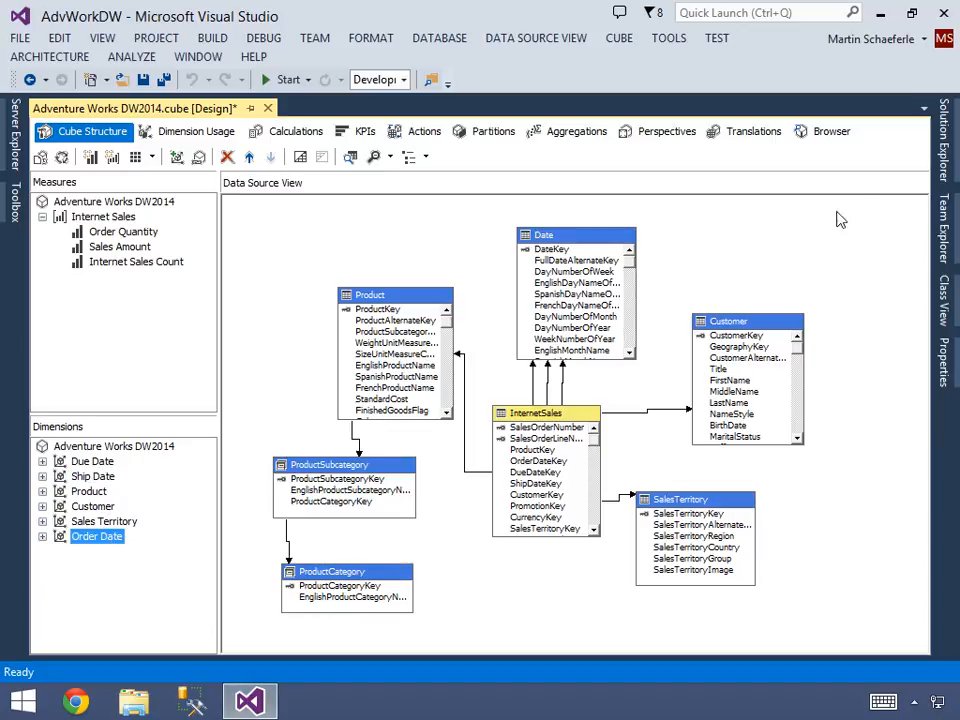
- Review the AdvWorkDW project's deployment properties, covering the processing option, server mode, target server and database
mouse_move(942, 165)
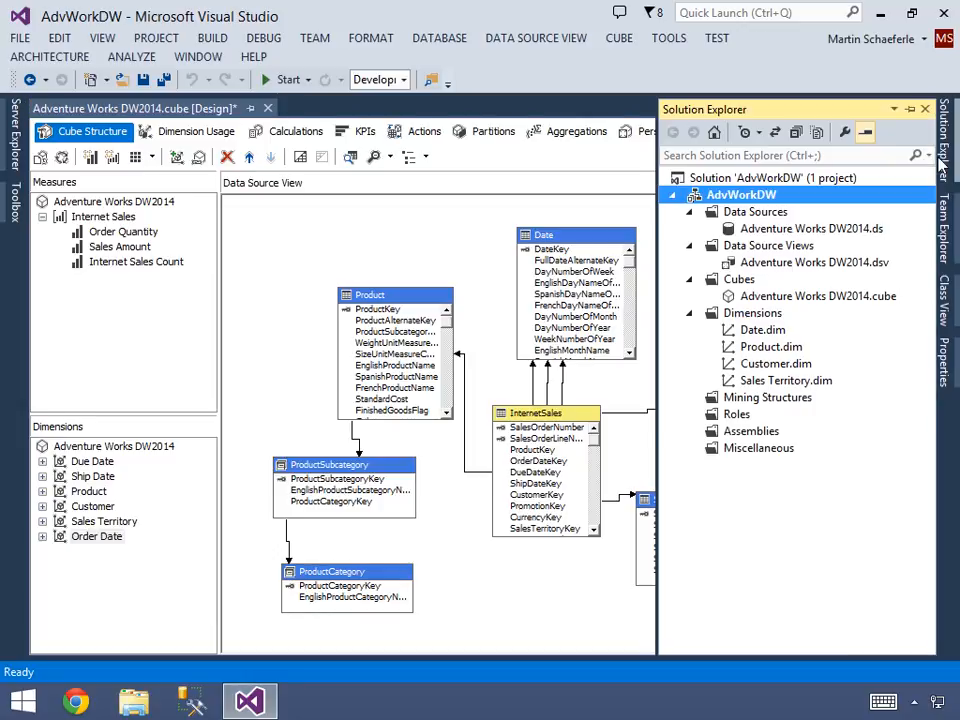
click(740, 177)
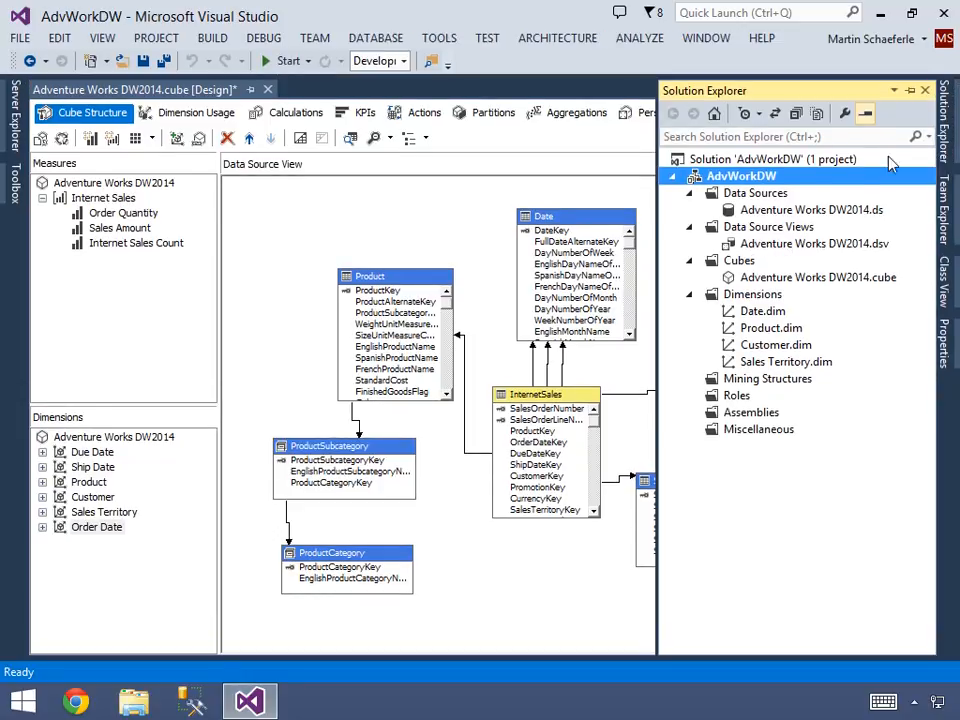
right_click(740, 178)
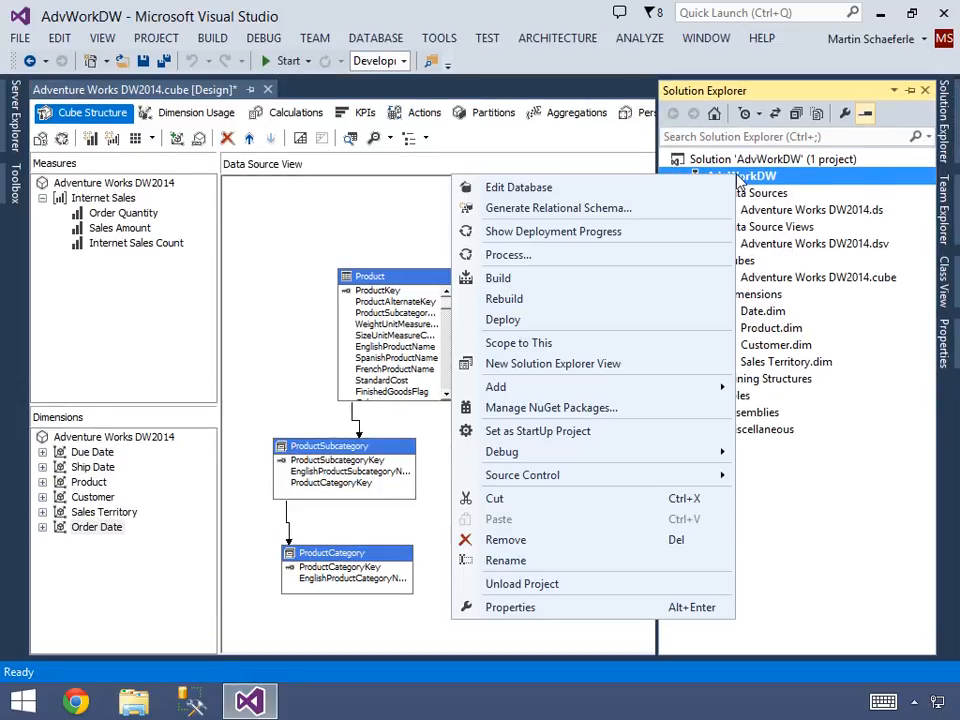
click(530, 607)
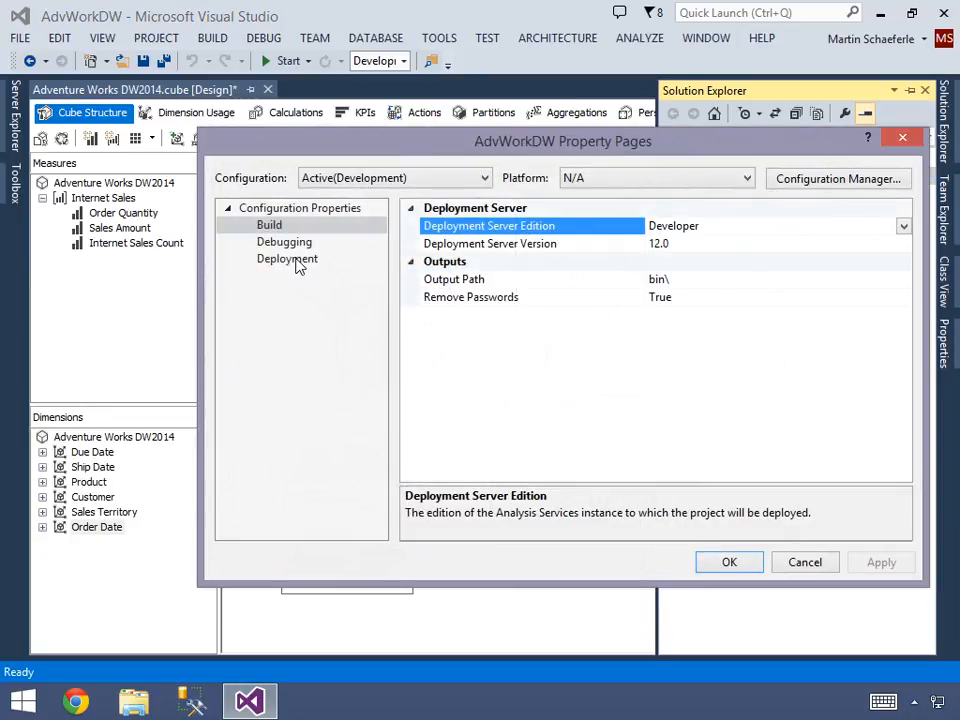
click(294, 260)
click(600, 226)
click(671, 225)
click(557, 262)
click(712, 261)
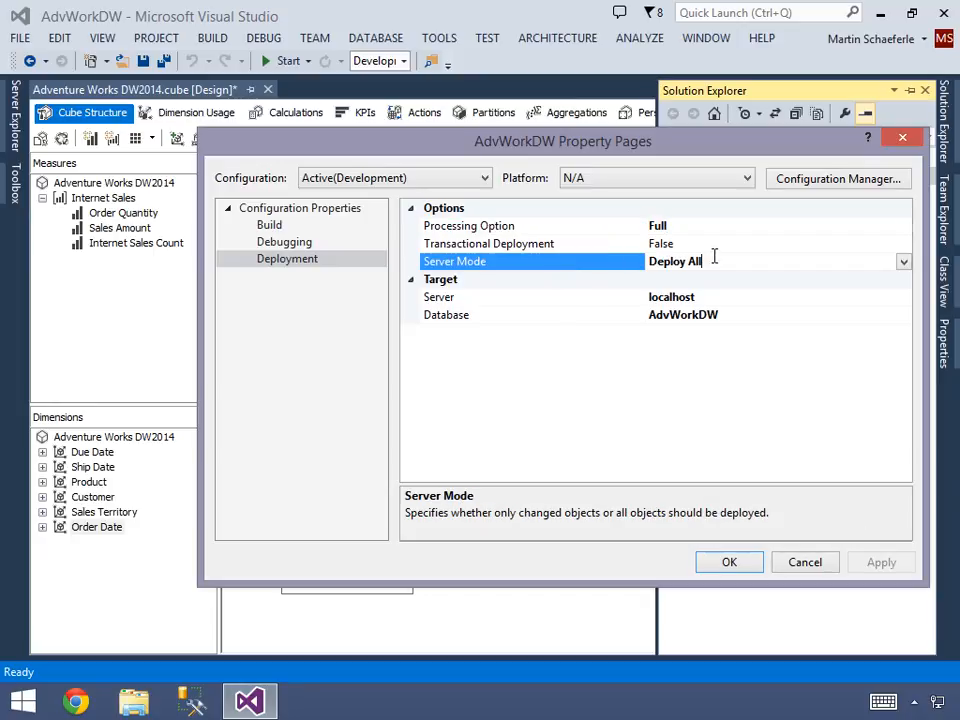
click(586, 303)
click(589, 316)
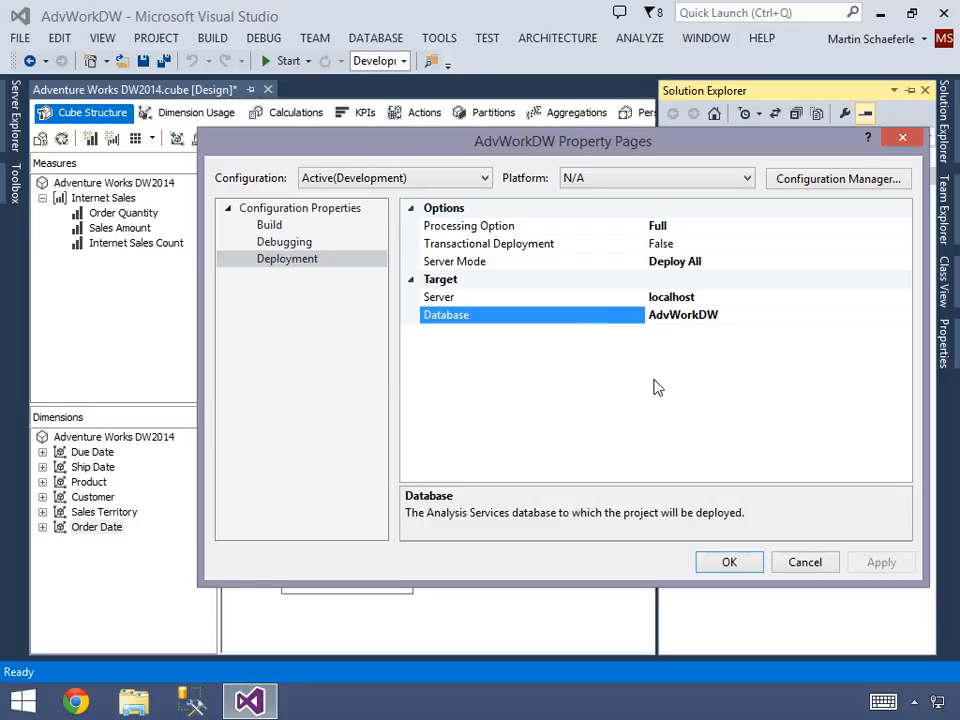
click(728, 563)
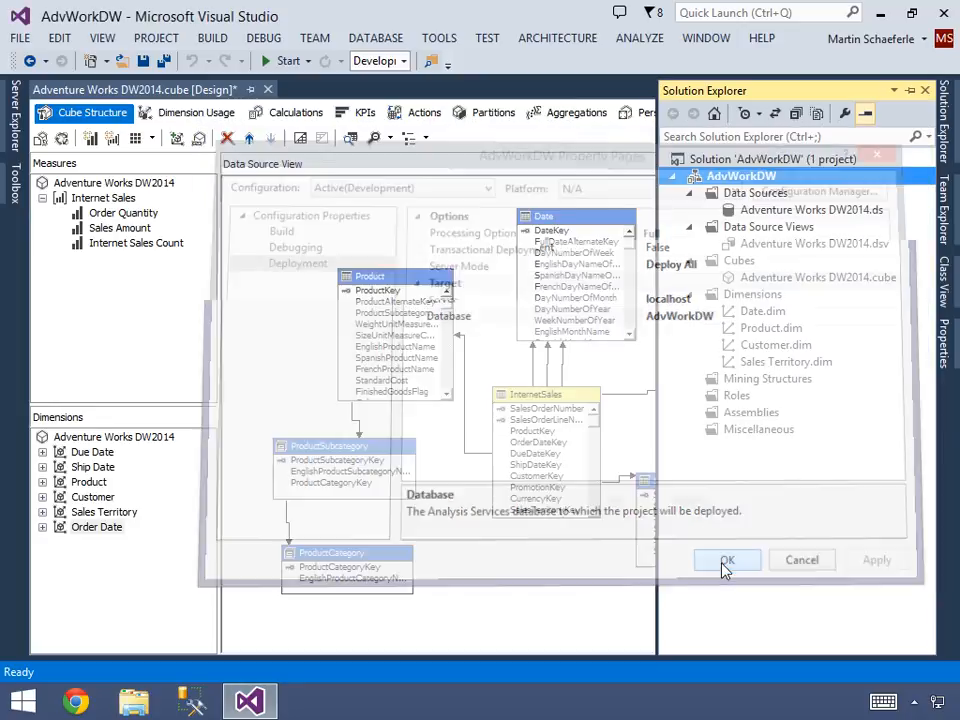
- Deploy the AdvWorkDW project to the Analysis Services server
right_click(731, 179)
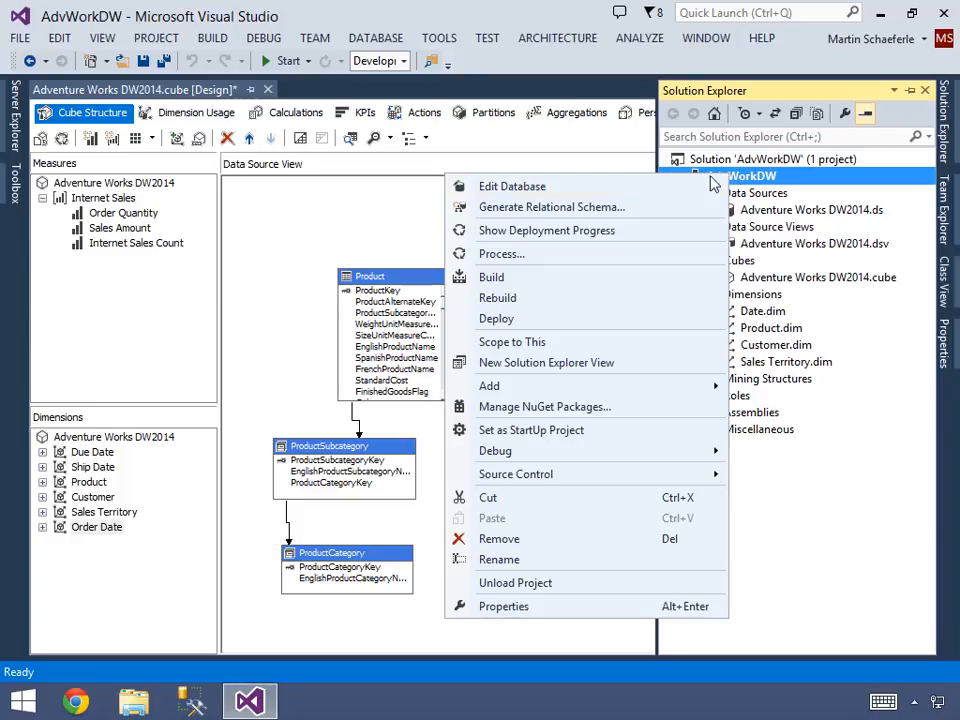
click(497, 319)
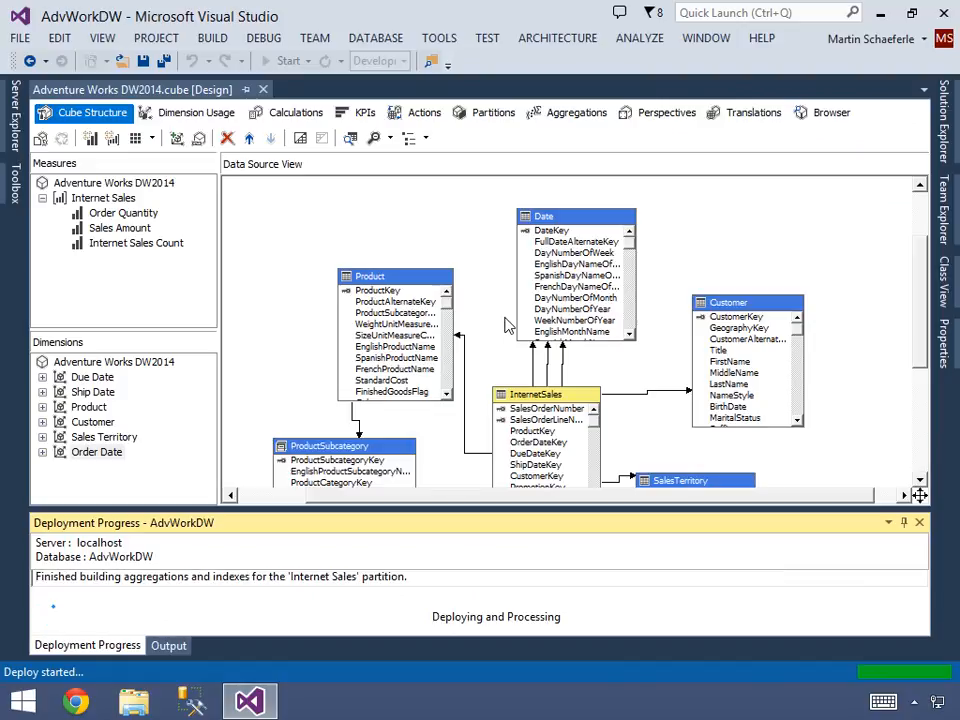
- Open the cube browser, reconnect it to the deployed cube, and close the Deployment Progress and Output windows
click(818, 118)
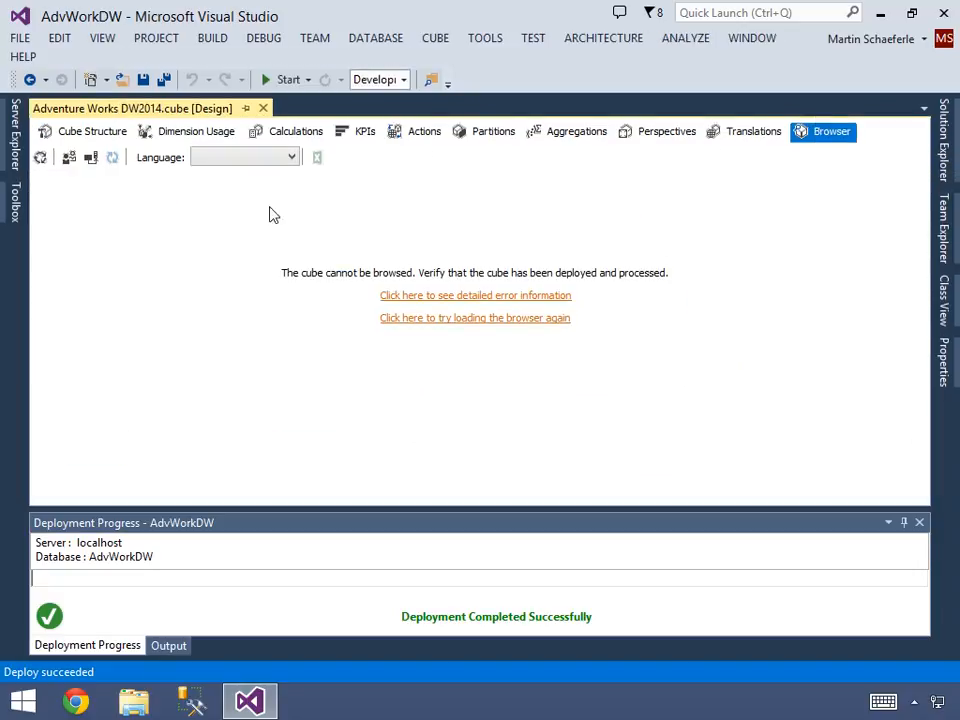
click(90, 160)
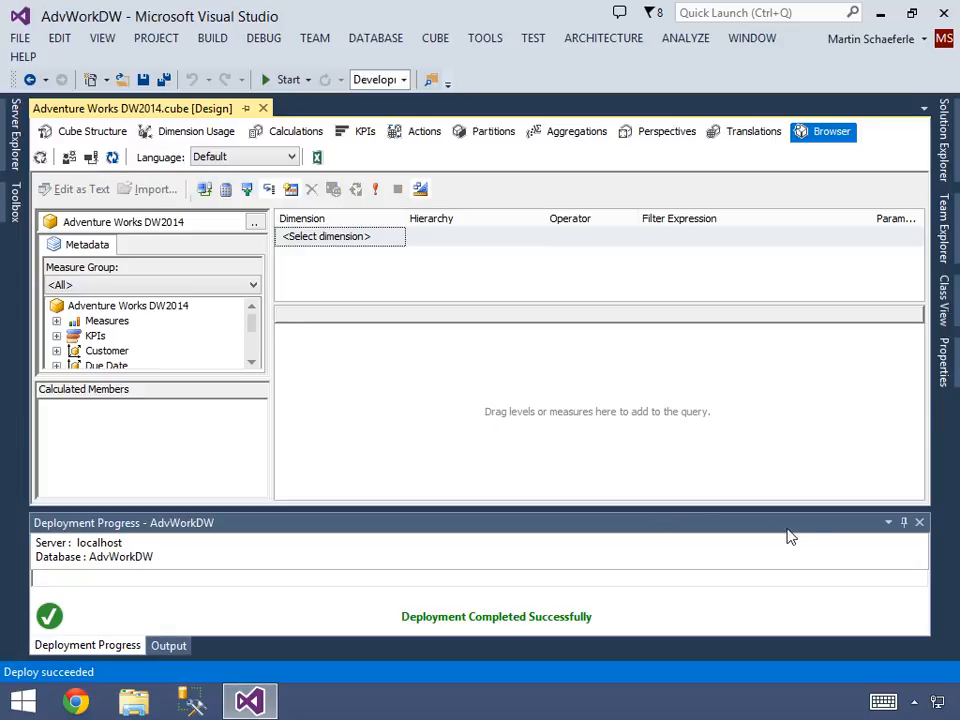
click(919, 524)
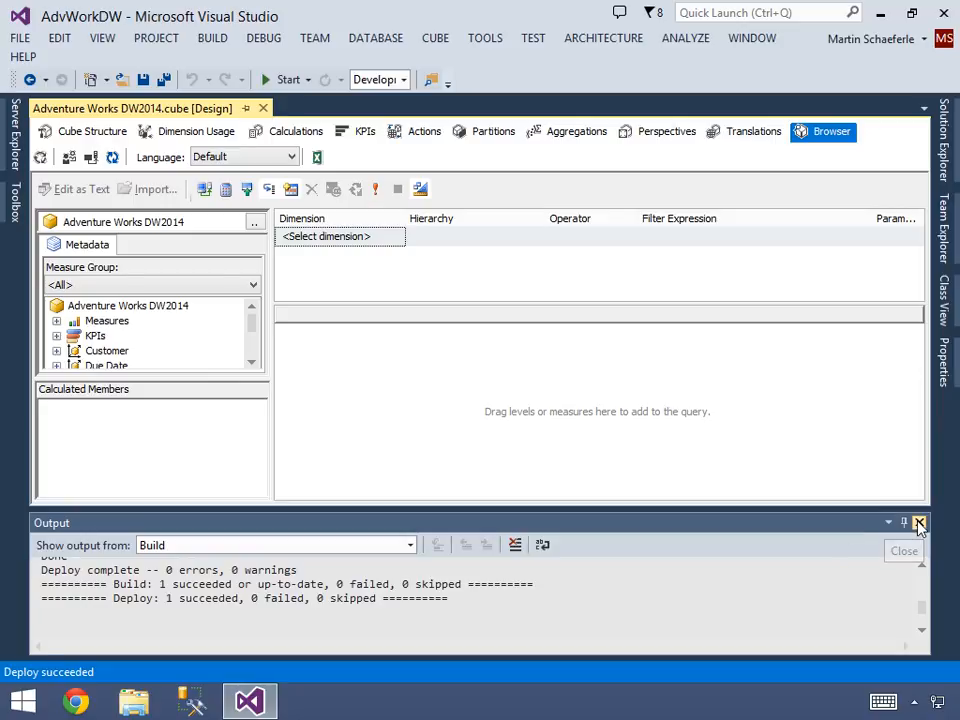
click(919, 522)
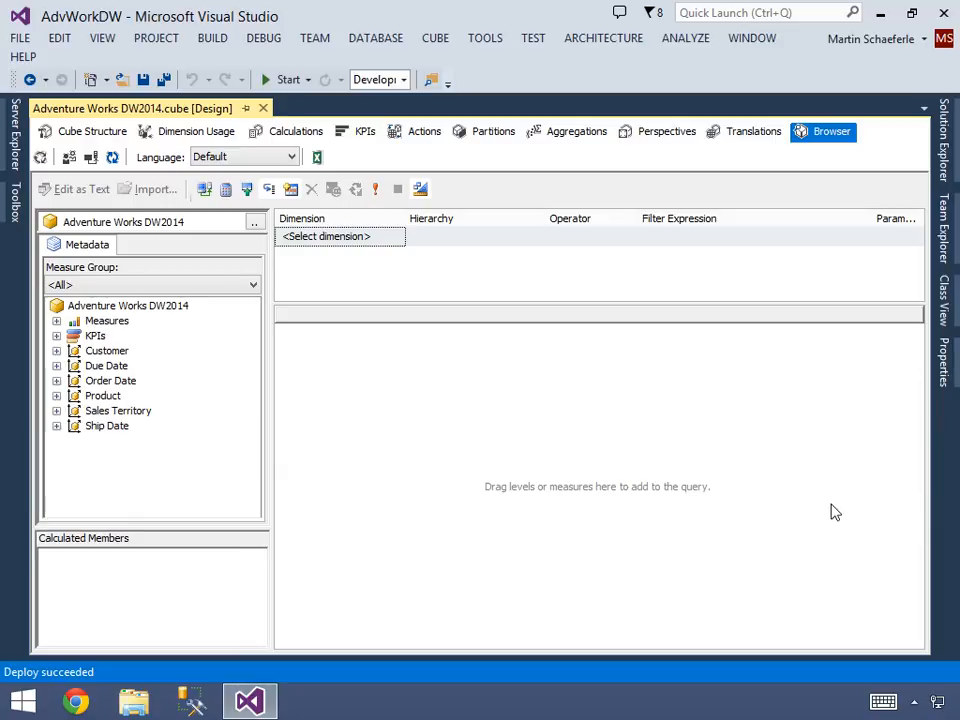
- Add the Sales Amount measure from Internet Sales to the browser query and widen its column
click(57, 321)
click(75, 337)
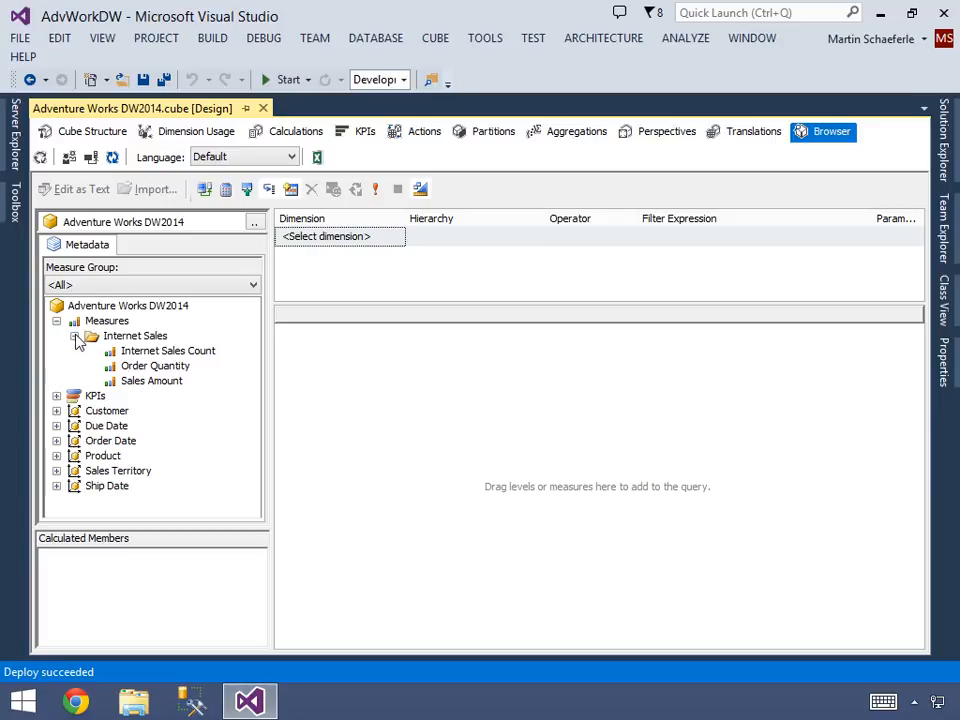
drag(150, 381, 313, 386)
drag(360, 315, 429, 316)
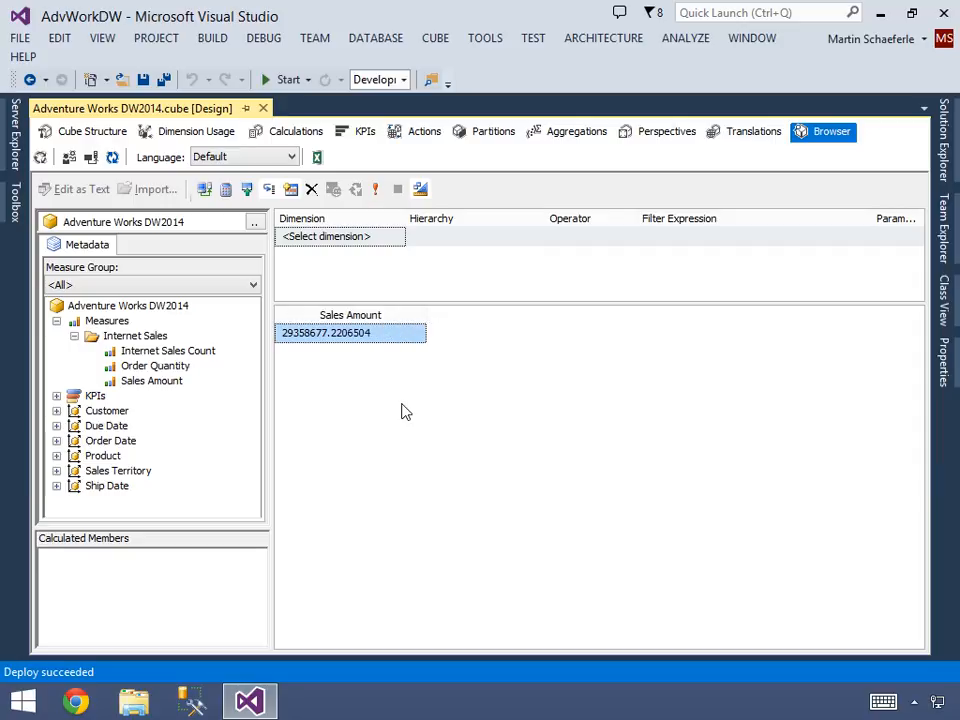
- Break Sales Amount down by Order Date.Year in the query and widen both result columns
click(57, 440)
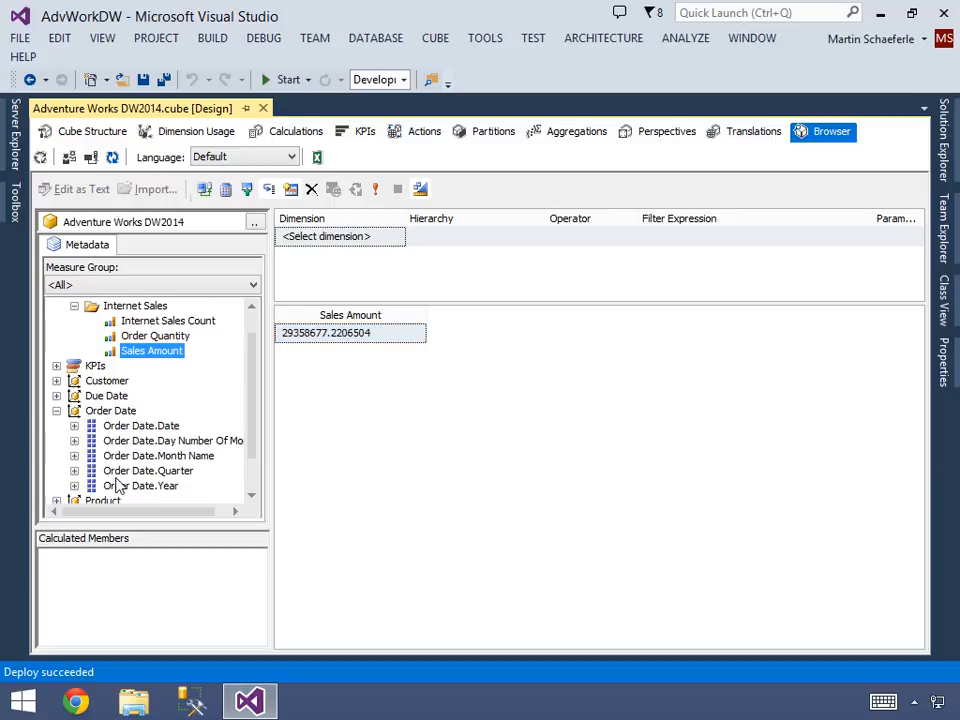
drag(120, 487, 295, 392)
double_click(407, 317)
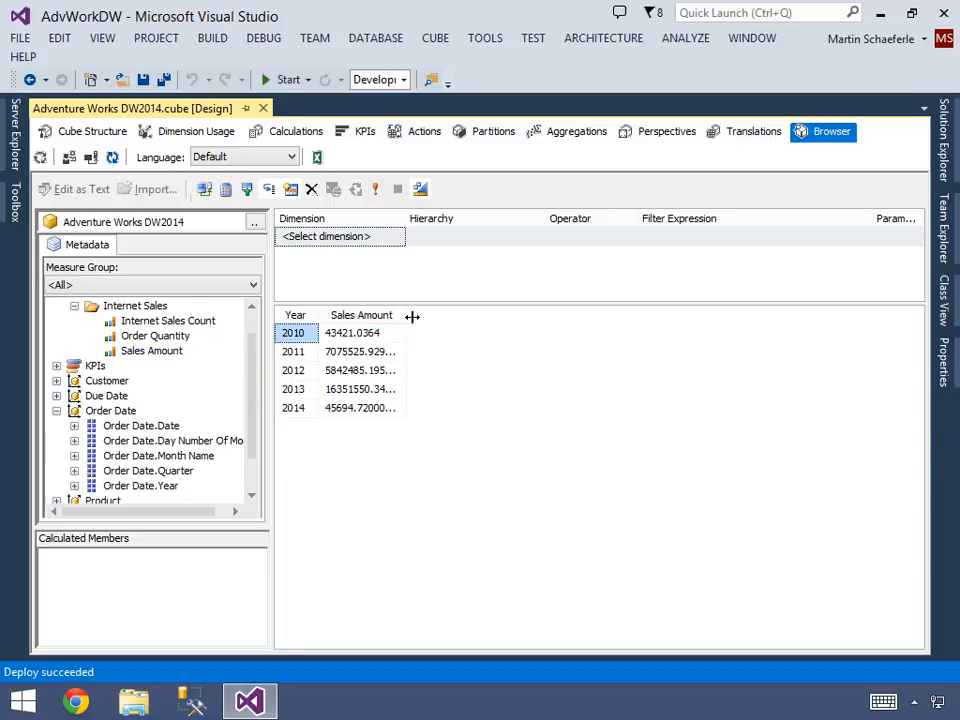
drag(317, 317, 355, 317)
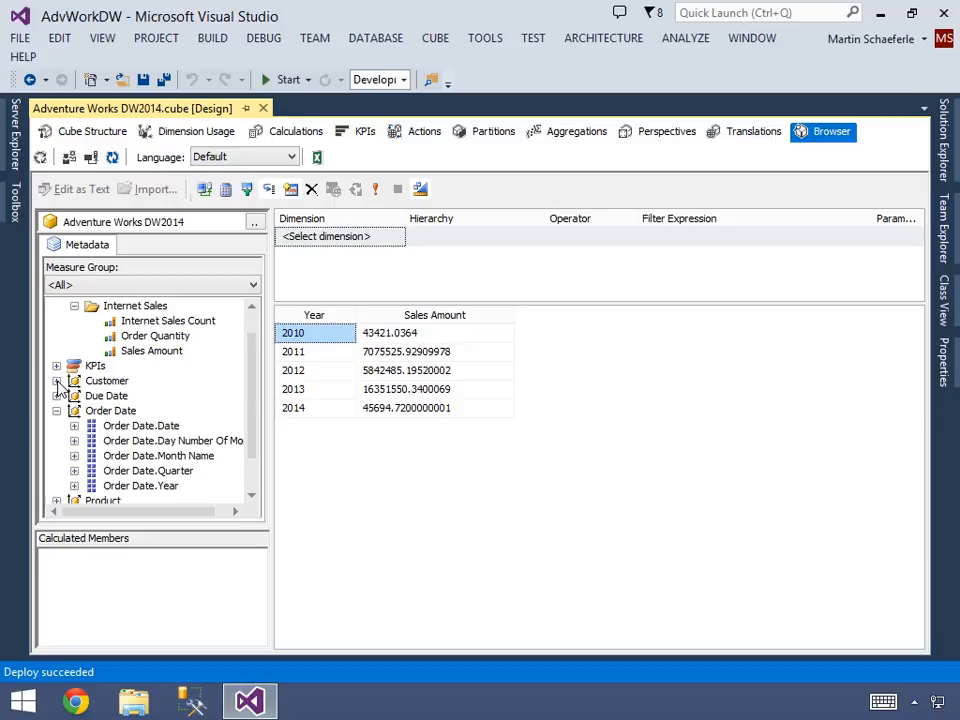
- Add the Customer dimension's Customer Key to the query to break Sales Amount down by year and customer, and look over the first result rows
click(57, 381)
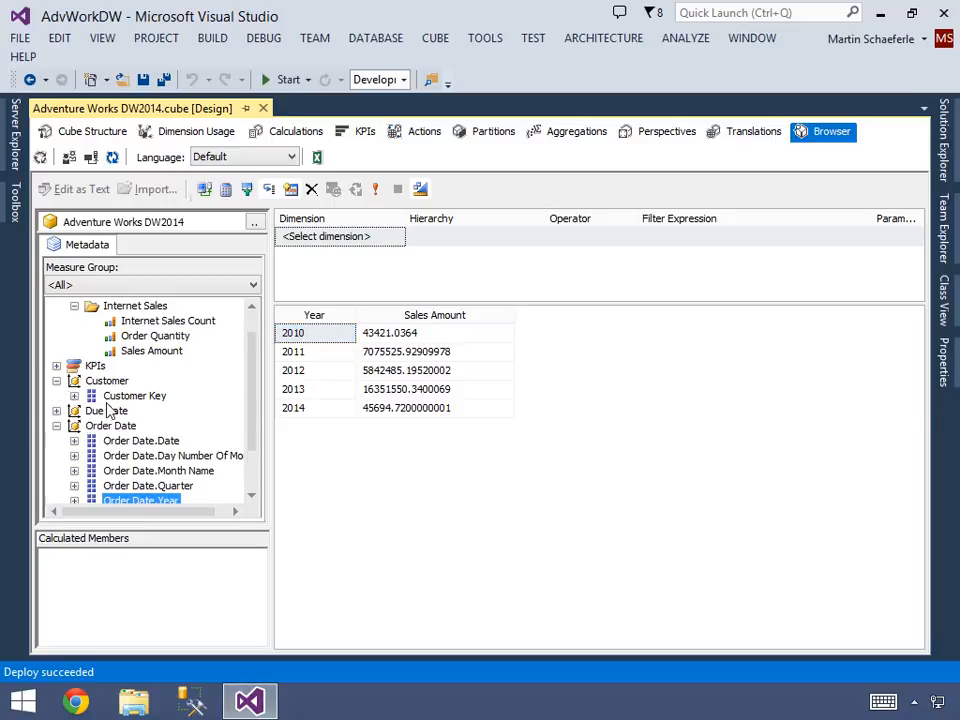
drag(127, 400, 337, 345)
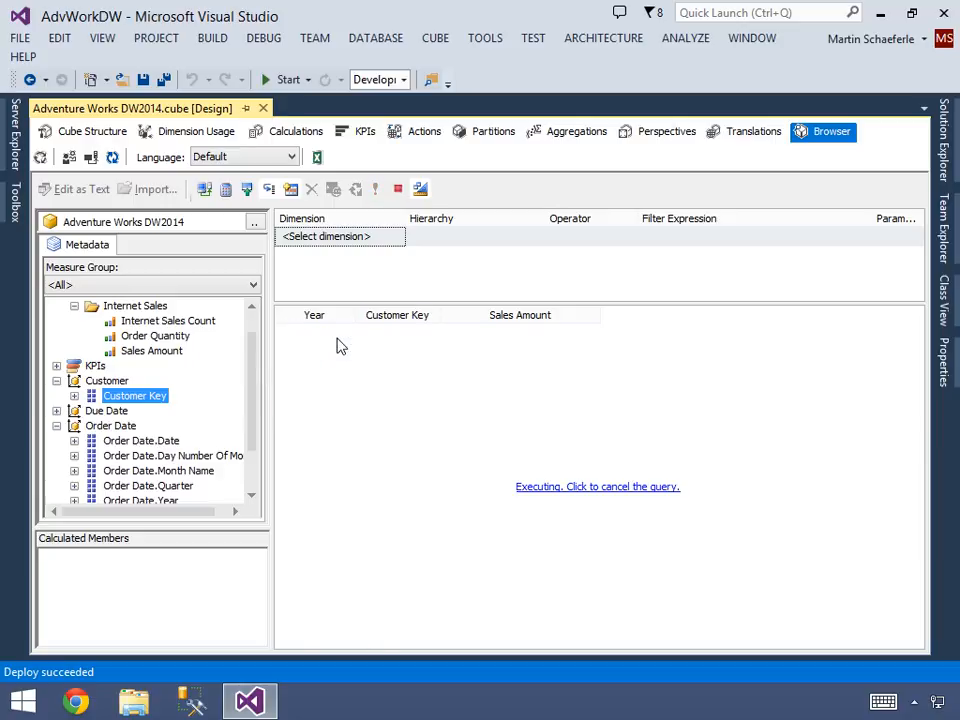
click(372, 338)
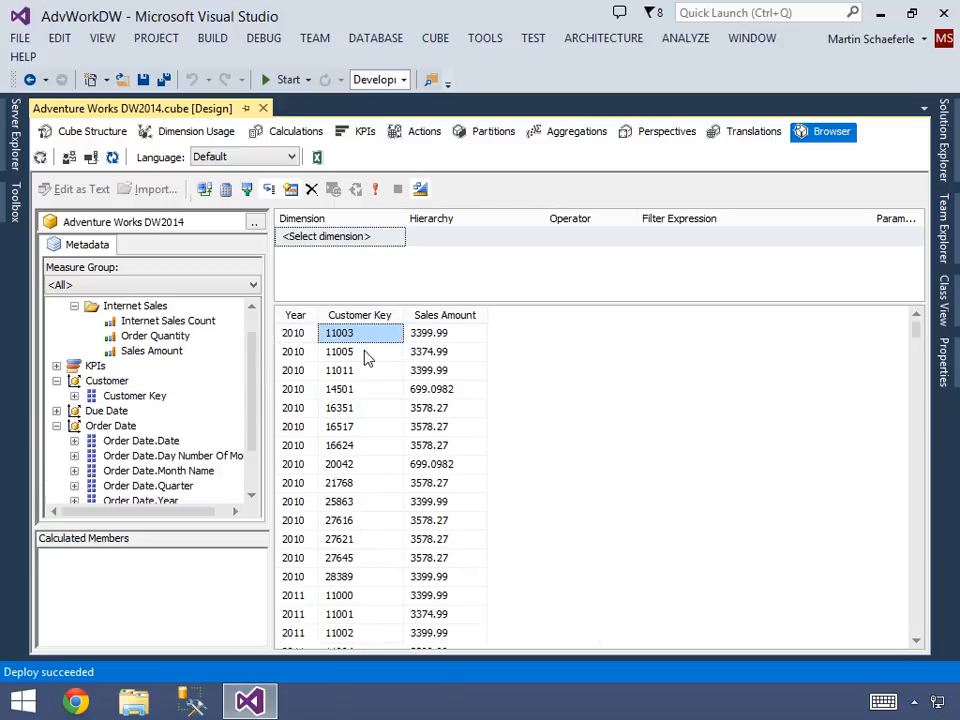
click(366, 354)
click(361, 372)
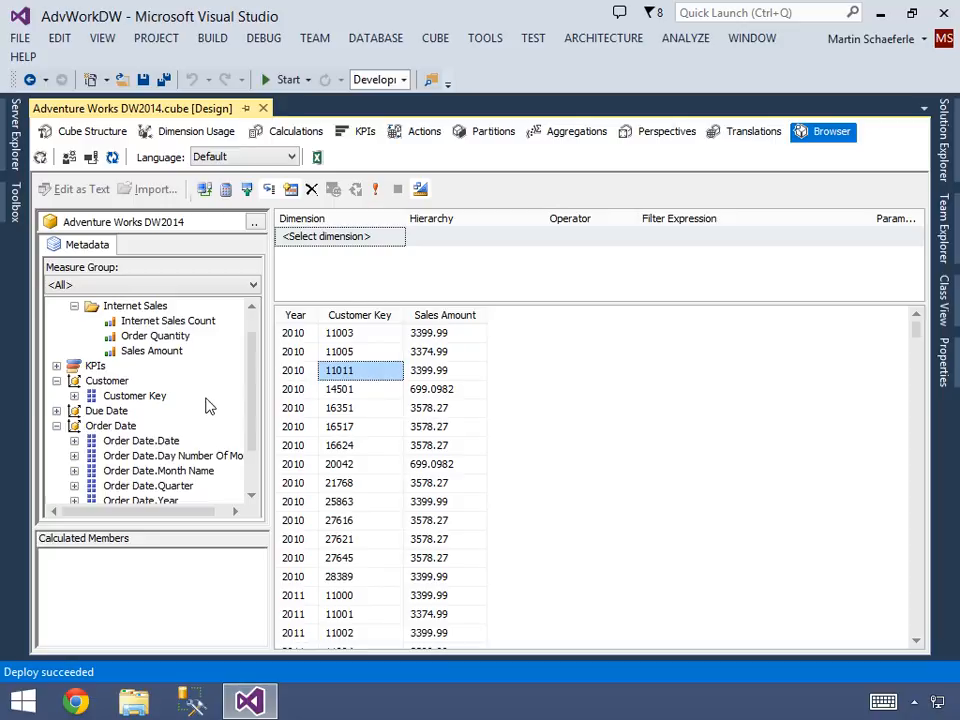
- Collapse the Order Date dimension and examine which attributes the Sales Territory and Product dimensions offer
click(56, 425)
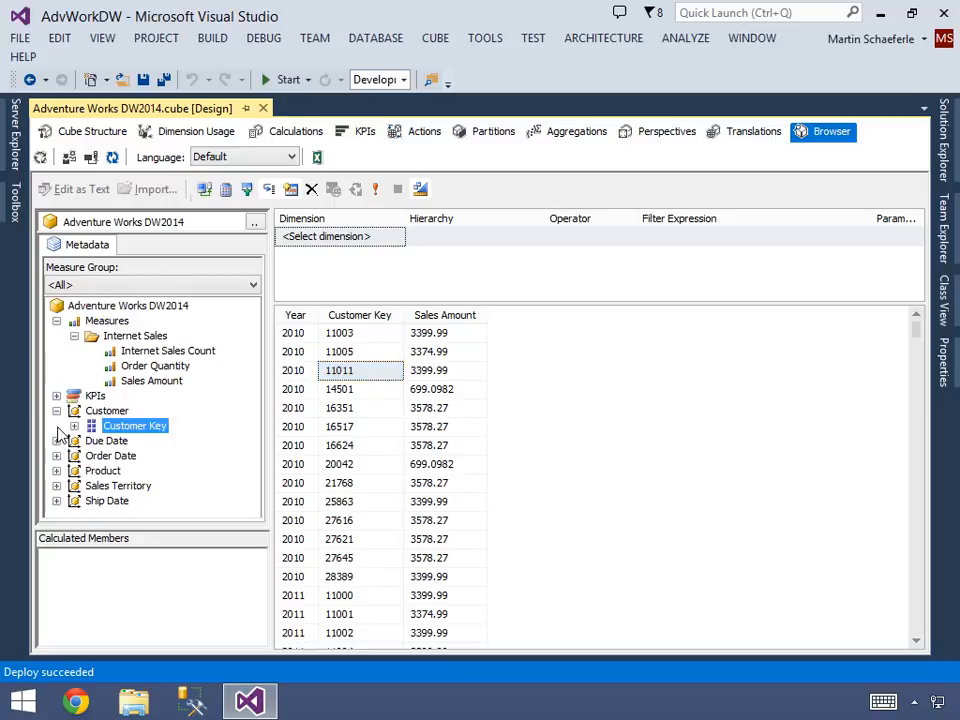
click(56, 486)
click(125, 503)
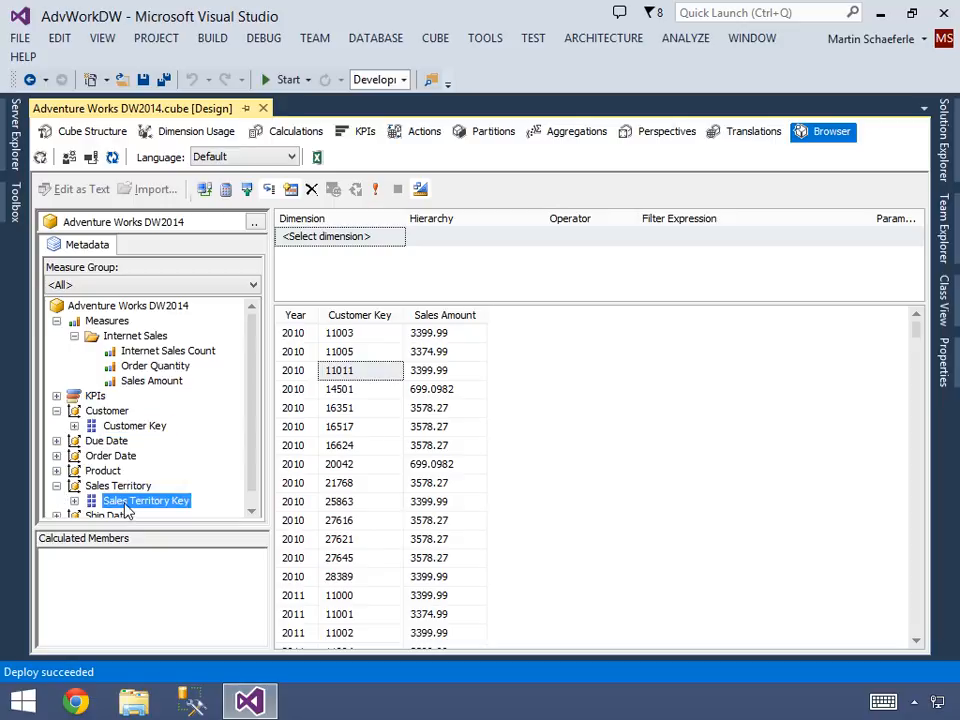
click(56, 471)
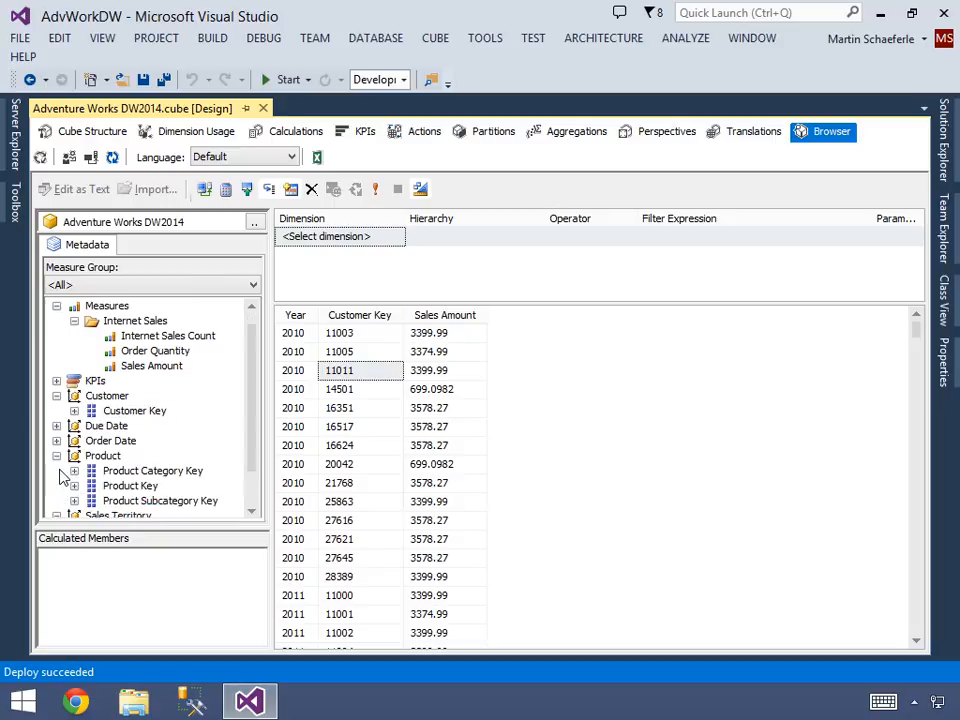
scroll(122, 476, down, 1)
click(143, 449)
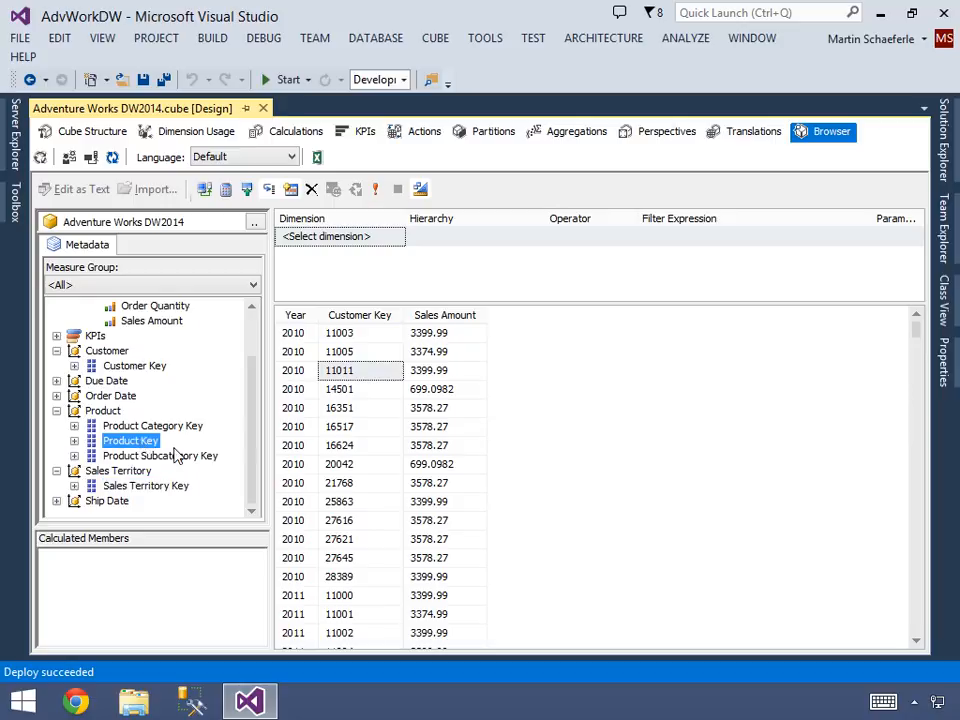
click(176, 460)
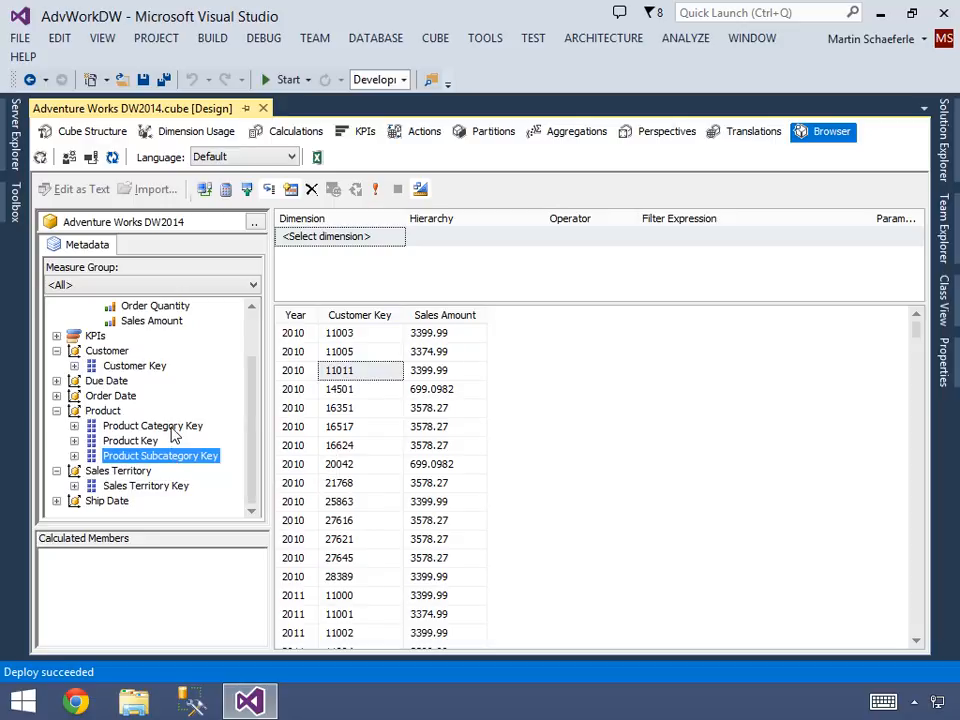
click(174, 428)
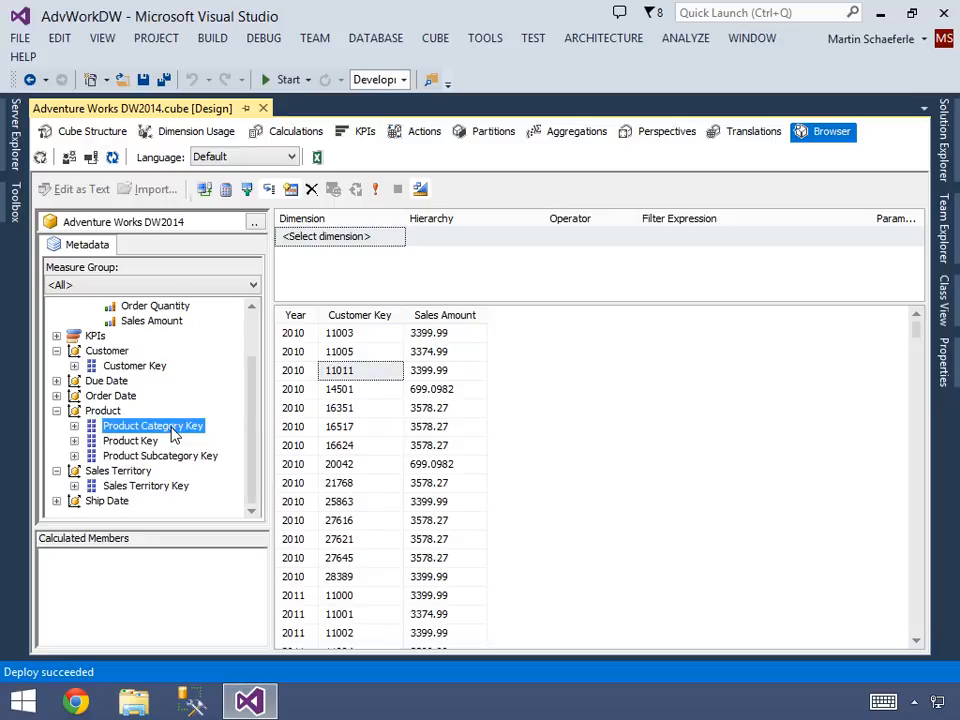